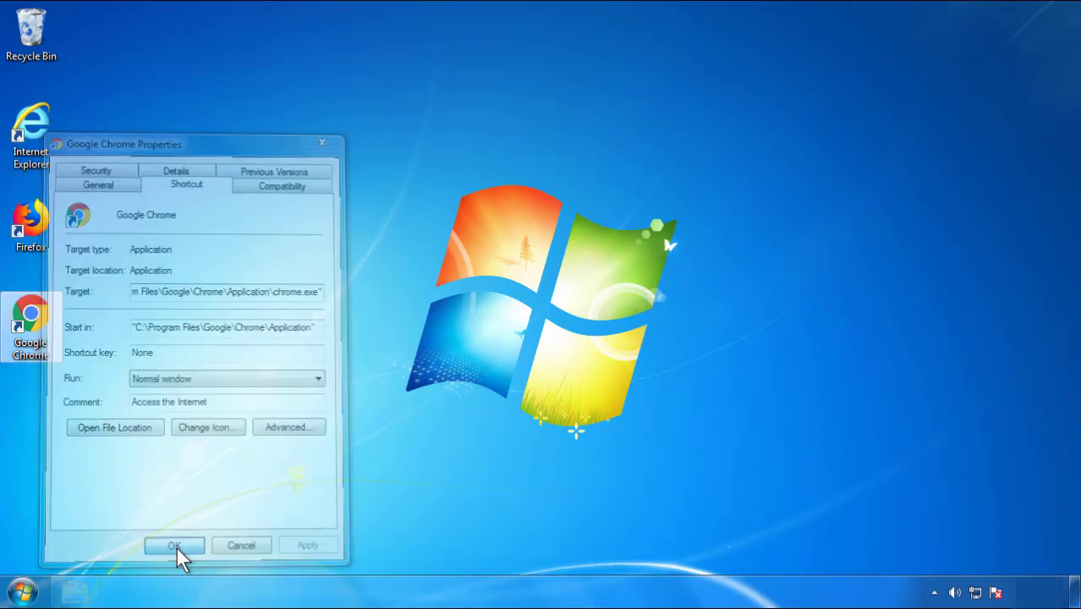
Step: Close the Google Chrome shortcut's Properties dialog and bring up the Start menu
click(23, 592)
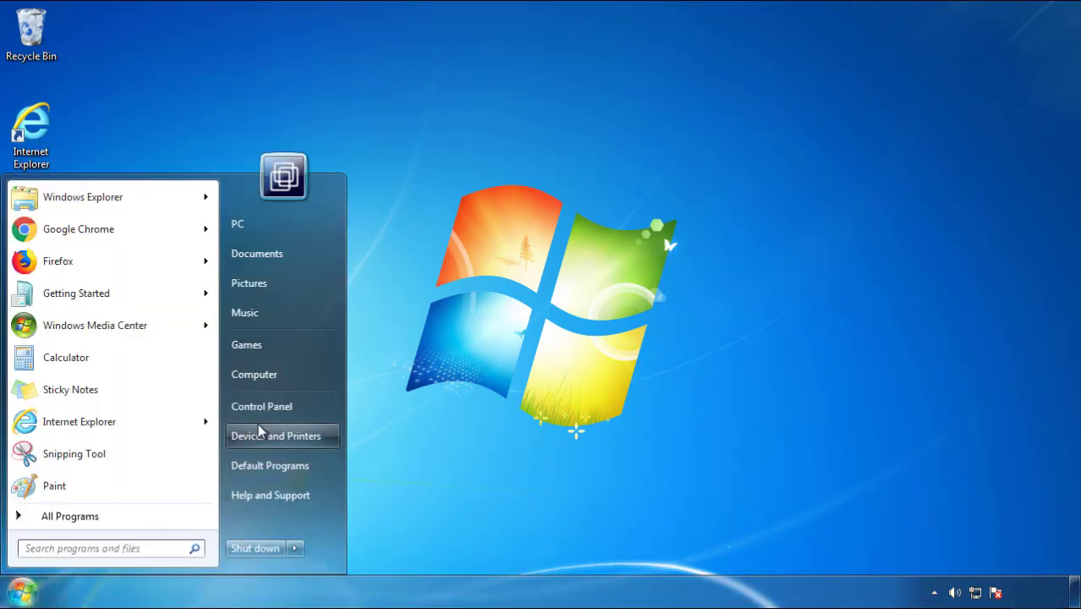
Step: Open Control Panel's installed programs list, sorted by Installed On with the newest first
click(271, 403)
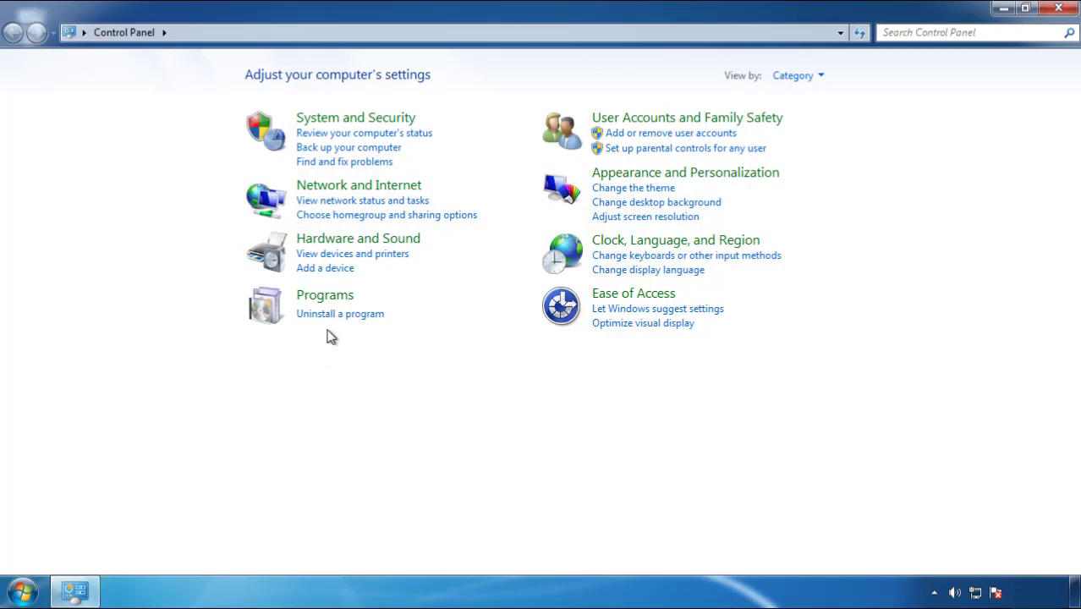
click(336, 315)
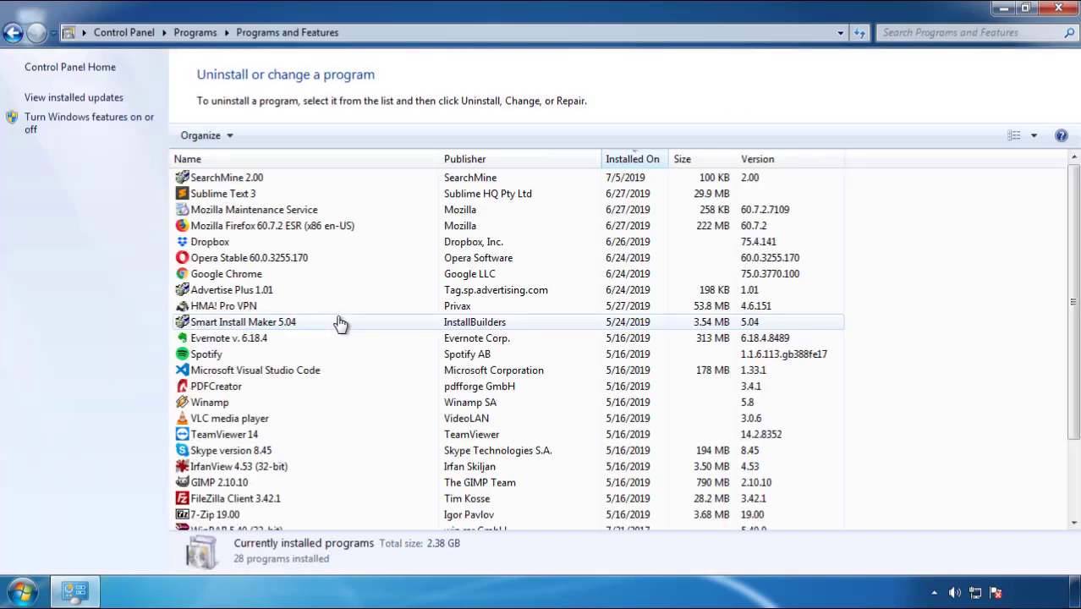
click(633, 161)
click(626, 163)
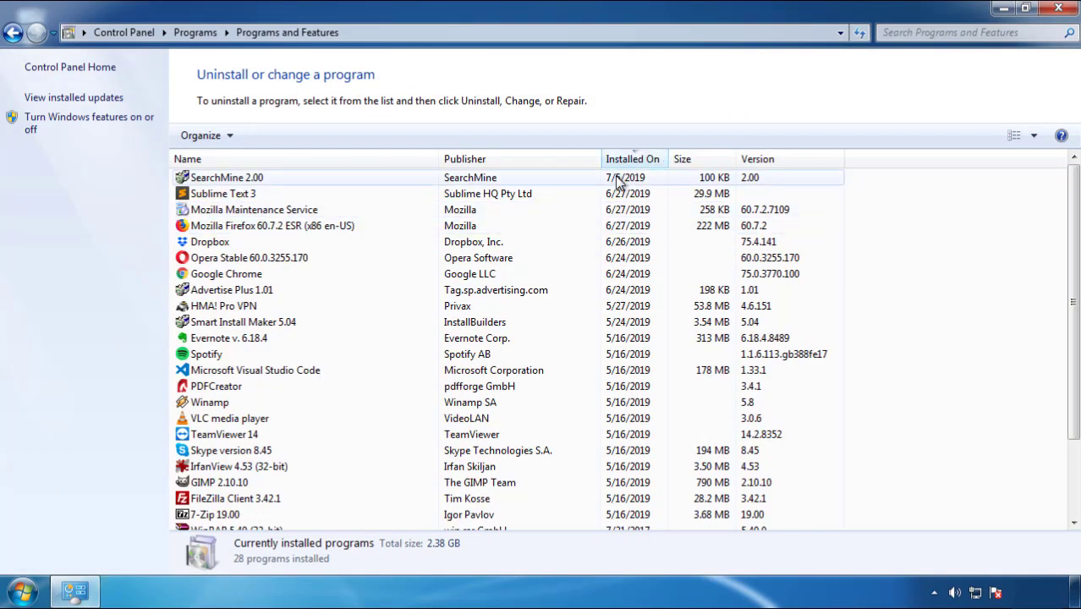
Step: Uninstall SearchMine 2.00, finish the wizard, and close the programs window
click(226, 179)
click(269, 136)
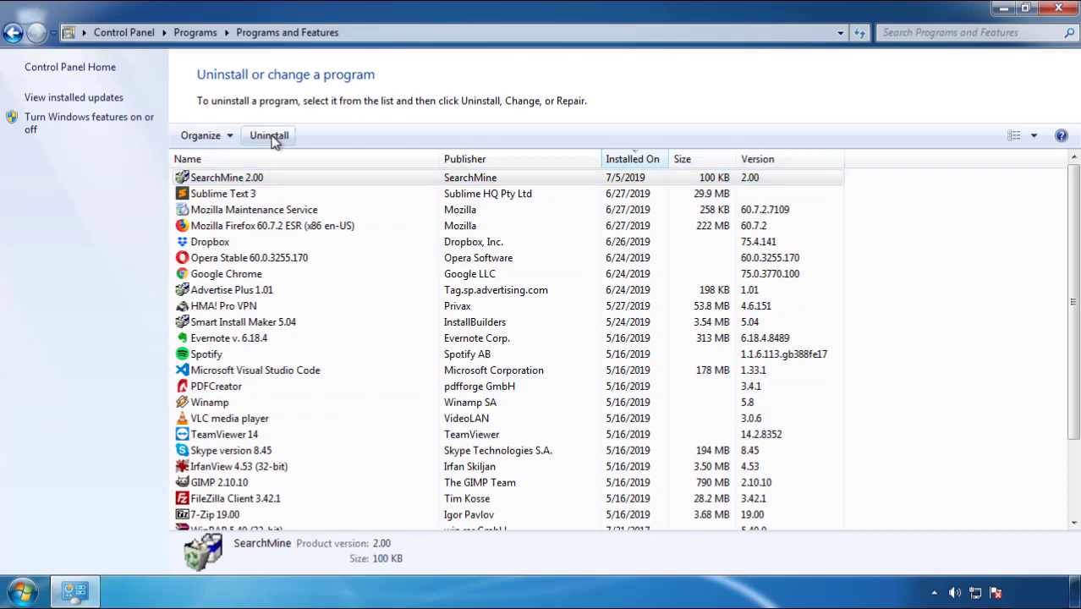
click(631, 449)
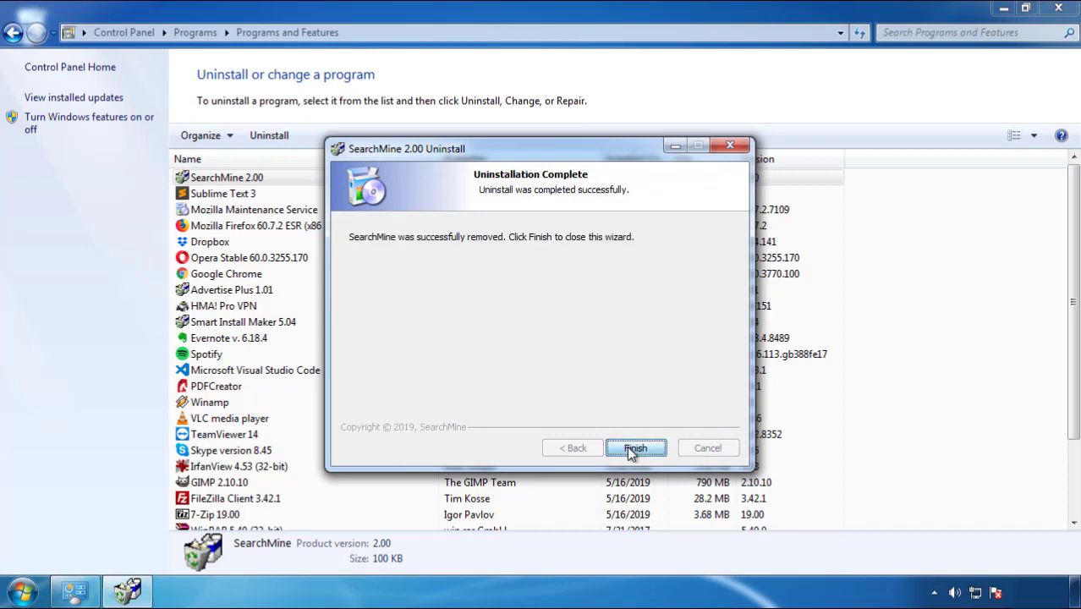
click(628, 447)
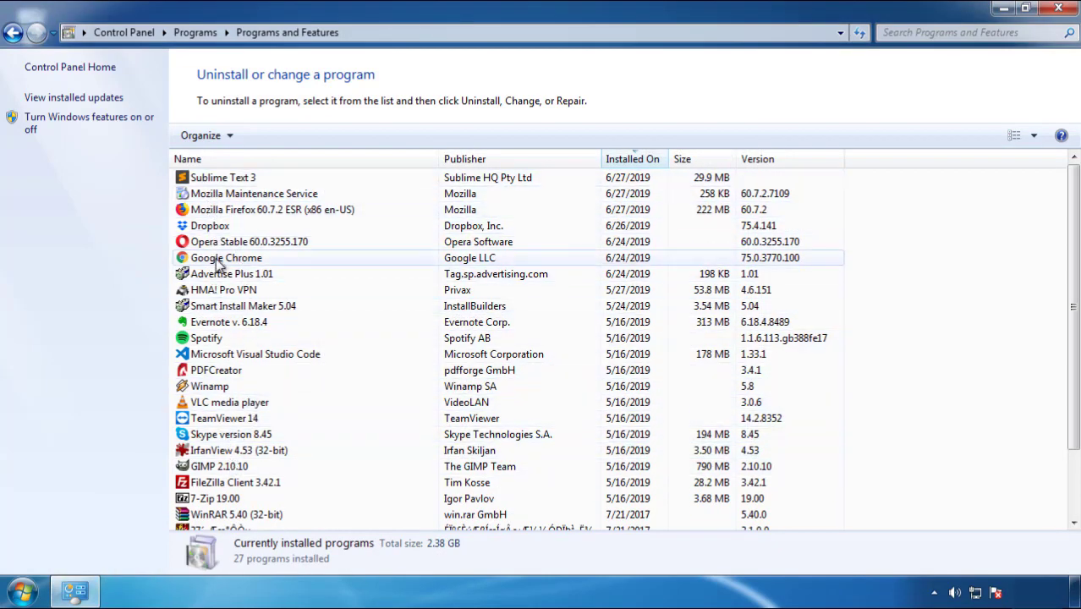
click(1059, 10)
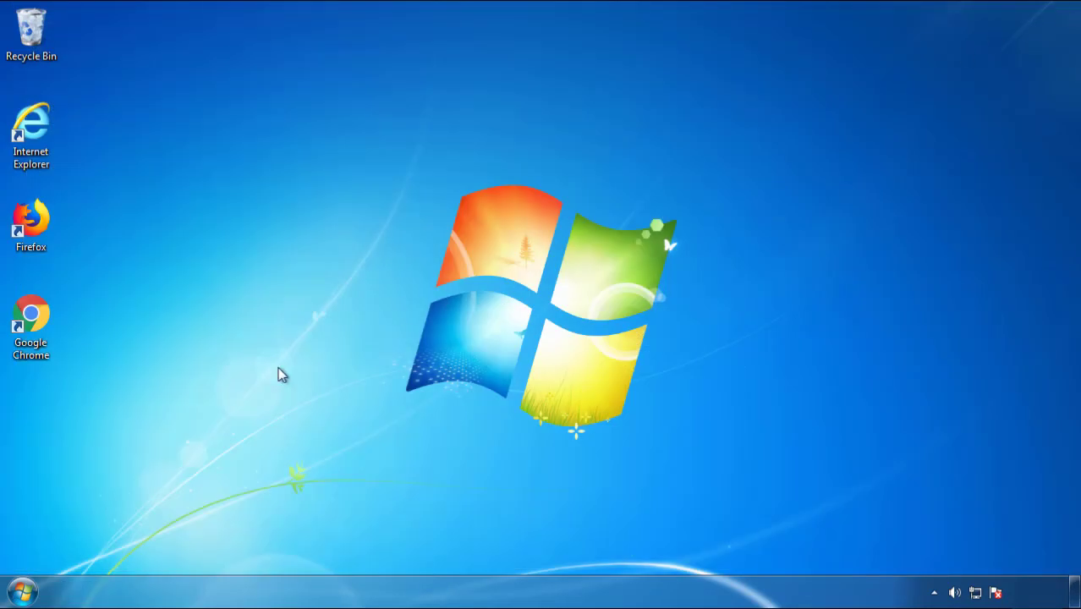
Step: Restart the computer and choose Safe Mode from the Advanced Boot Options
click(20, 594)
click(292, 549)
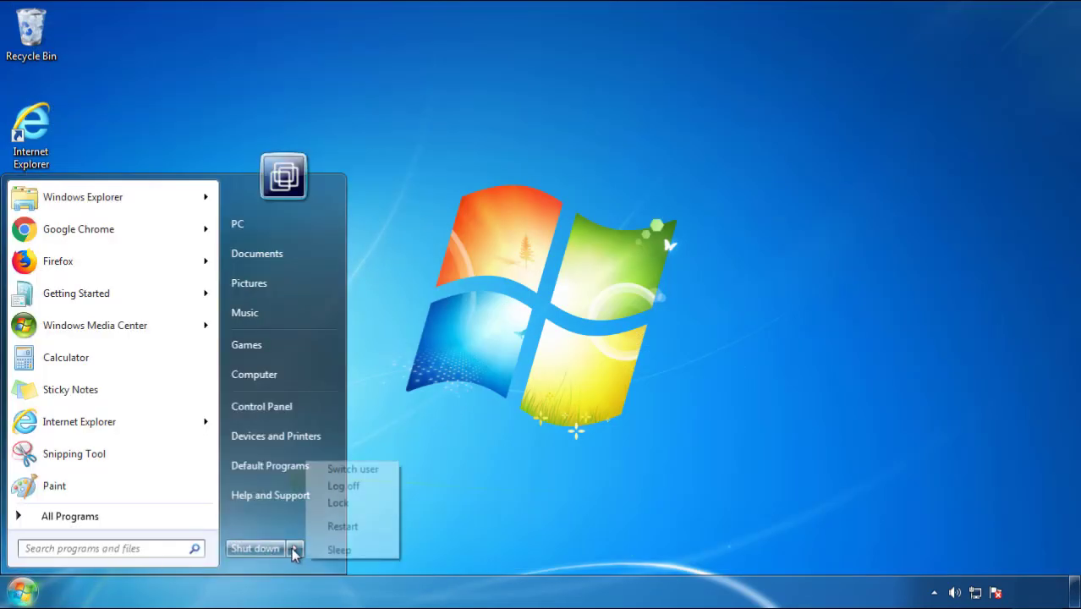
click(565, 462)
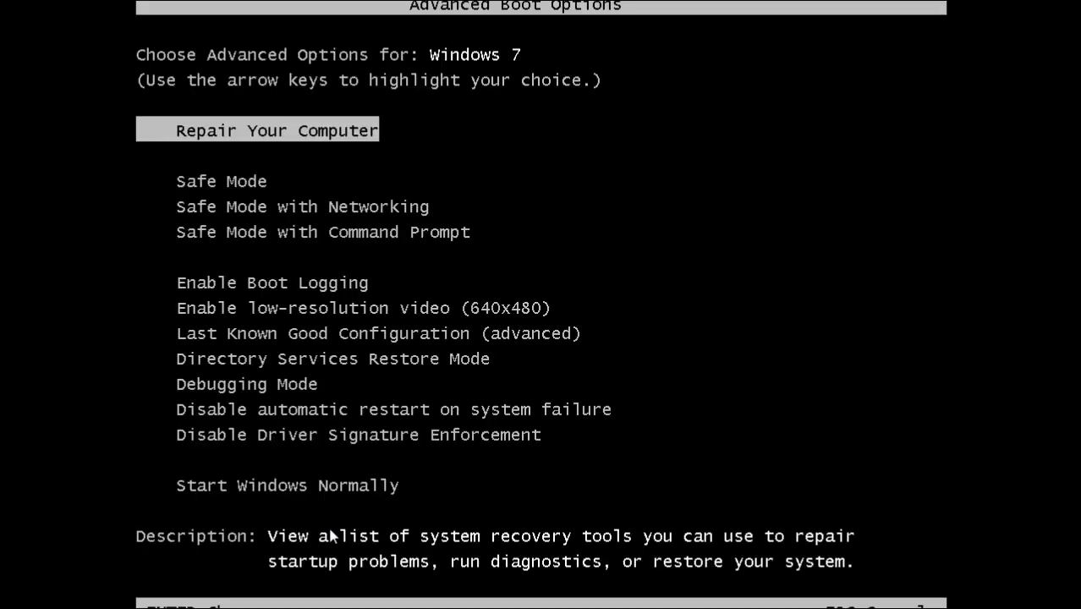
key(Down)
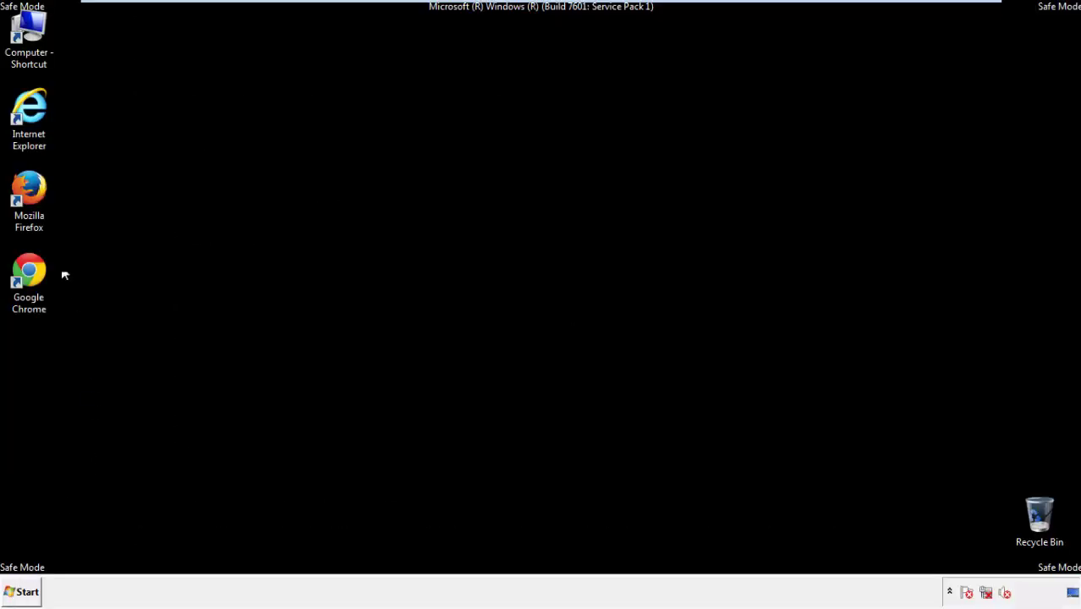
Step: Launch Firefox, decline the default-browser prompt, and make sure the menu bar shows
double_click(38, 197)
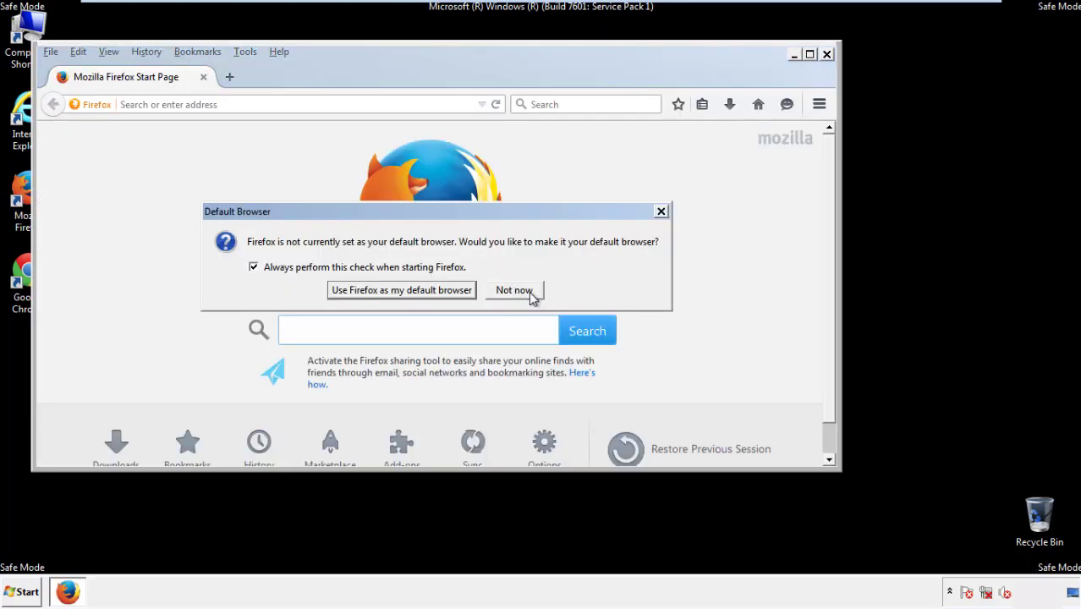
click(526, 291)
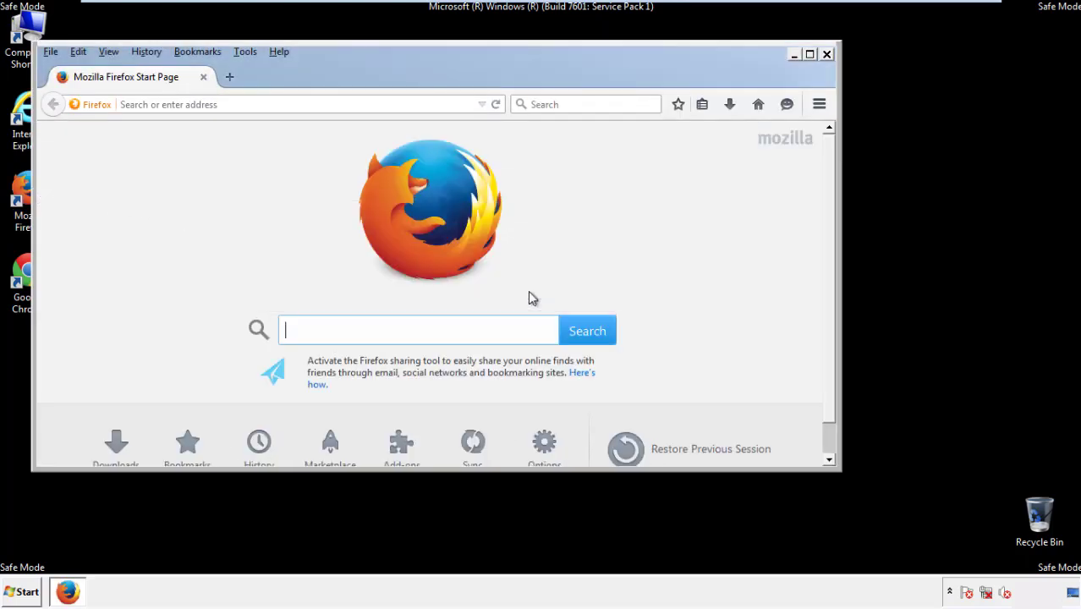
right_click(334, 74)
click(364, 126)
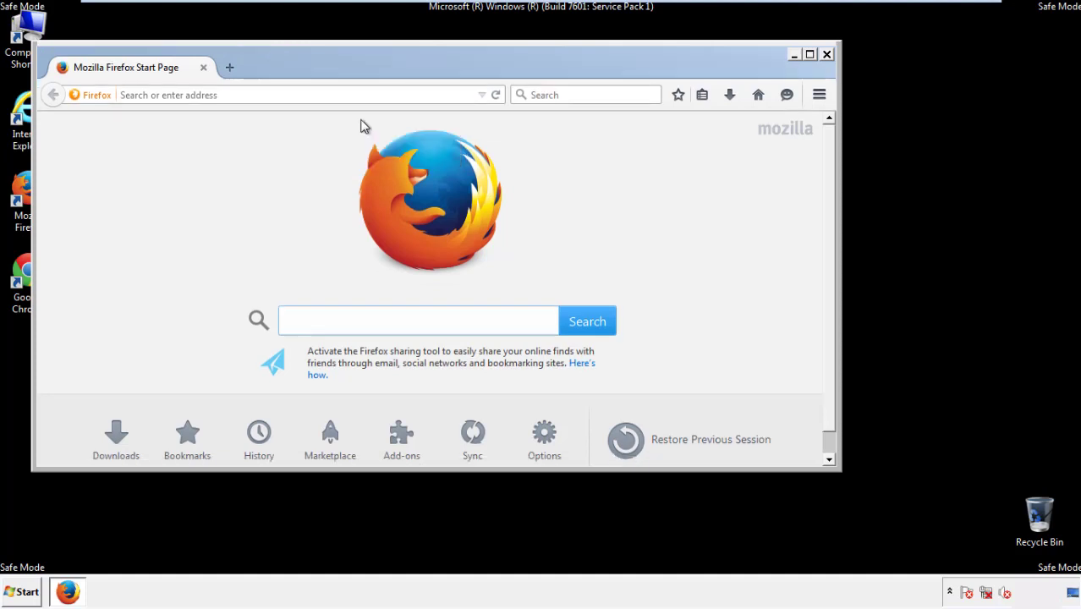
right_click(343, 75)
click(353, 131)
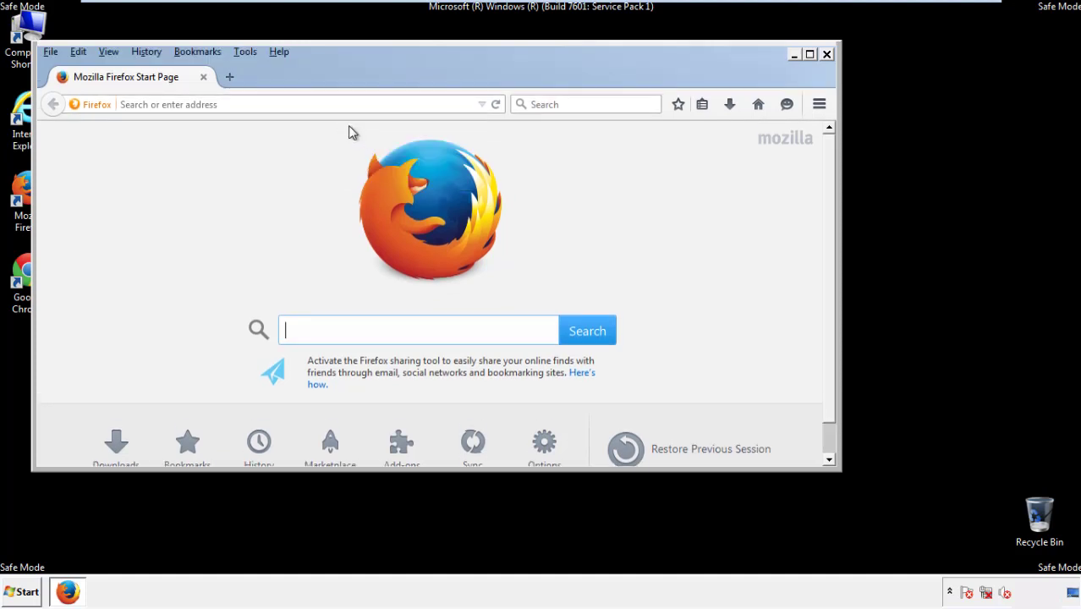
Step: Clear Firefox's recent history for the Everything time range with all data types checked
click(146, 51)
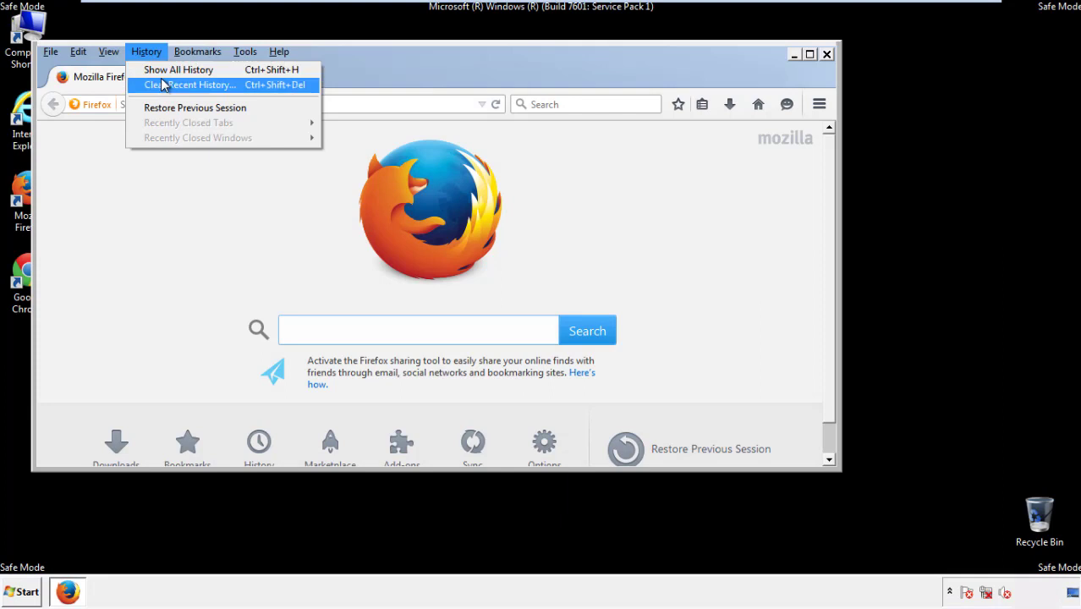
click(163, 84)
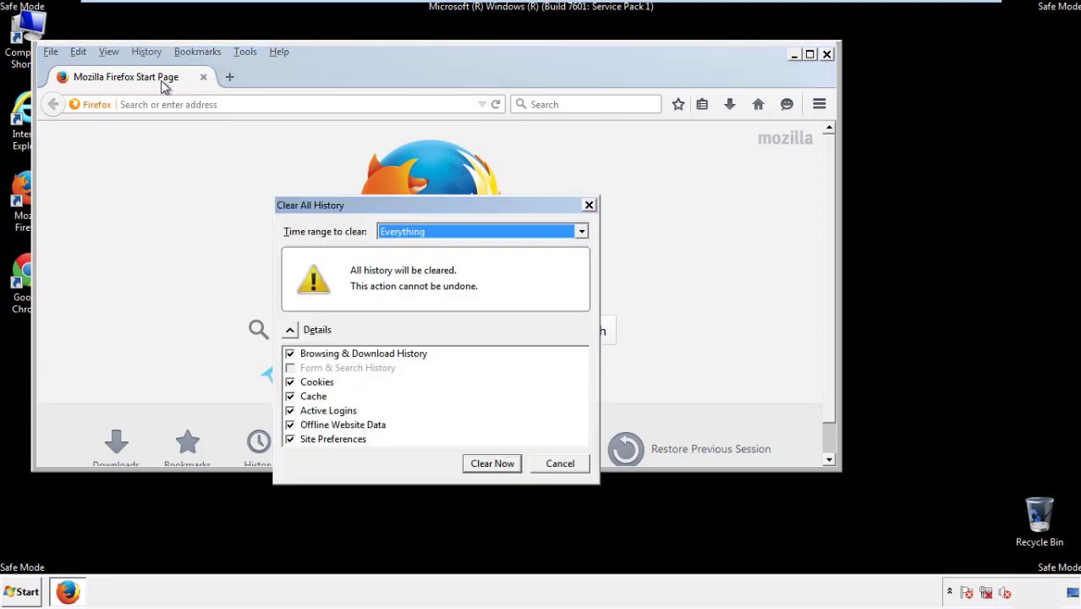
click(401, 233)
click(406, 317)
click(290, 424)
click(290, 424)
click(290, 439)
click(291, 440)
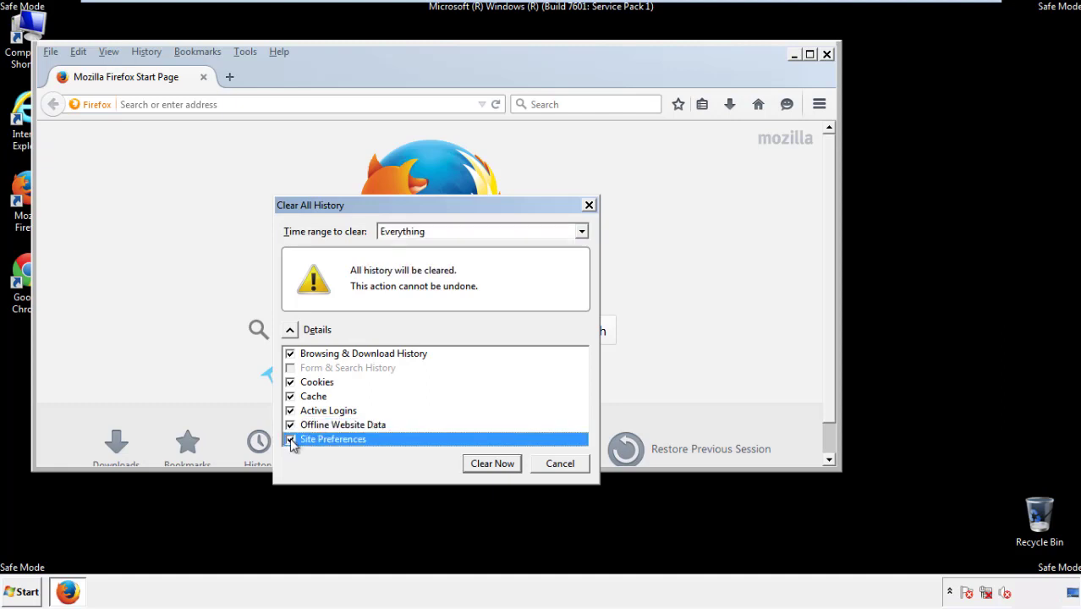
click(491, 464)
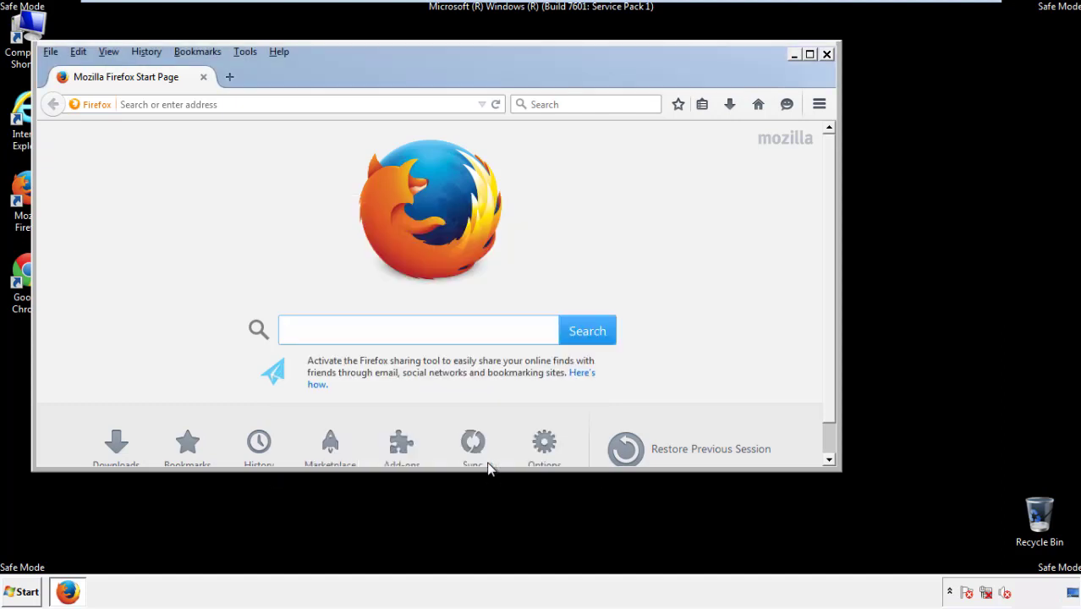
Step: Refresh Firefox from Troubleshooting Information, finish the import, decline default-browser, and close it
click(278, 51)
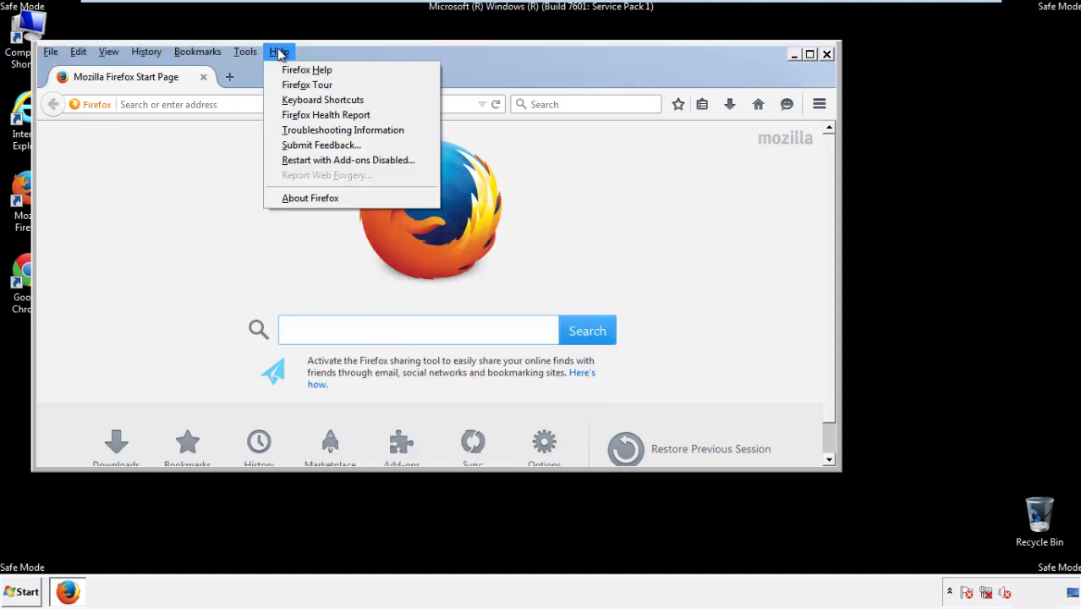
click(313, 130)
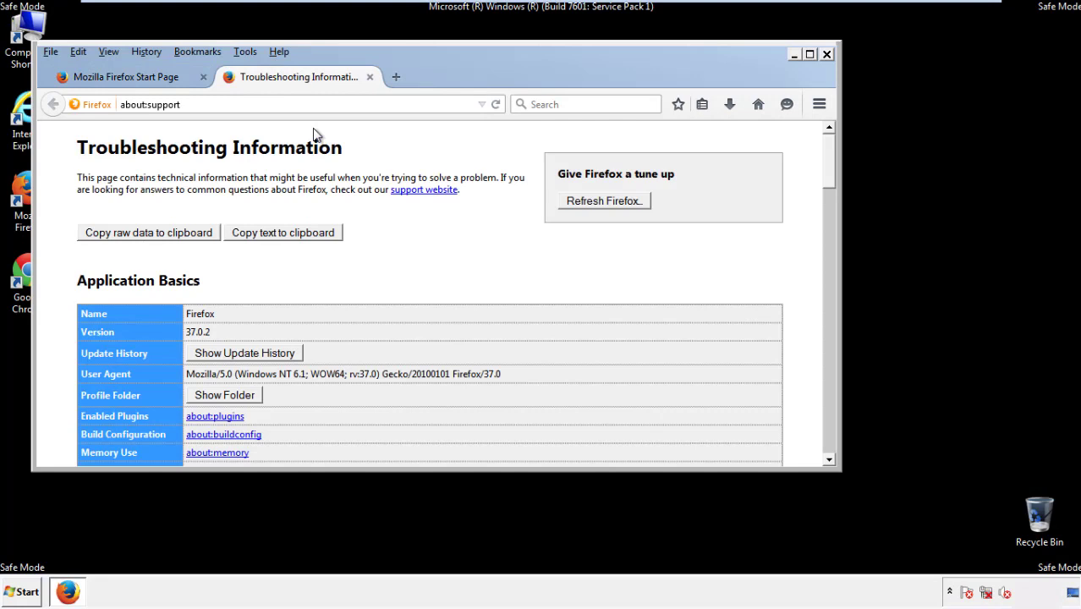
click(627, 202)
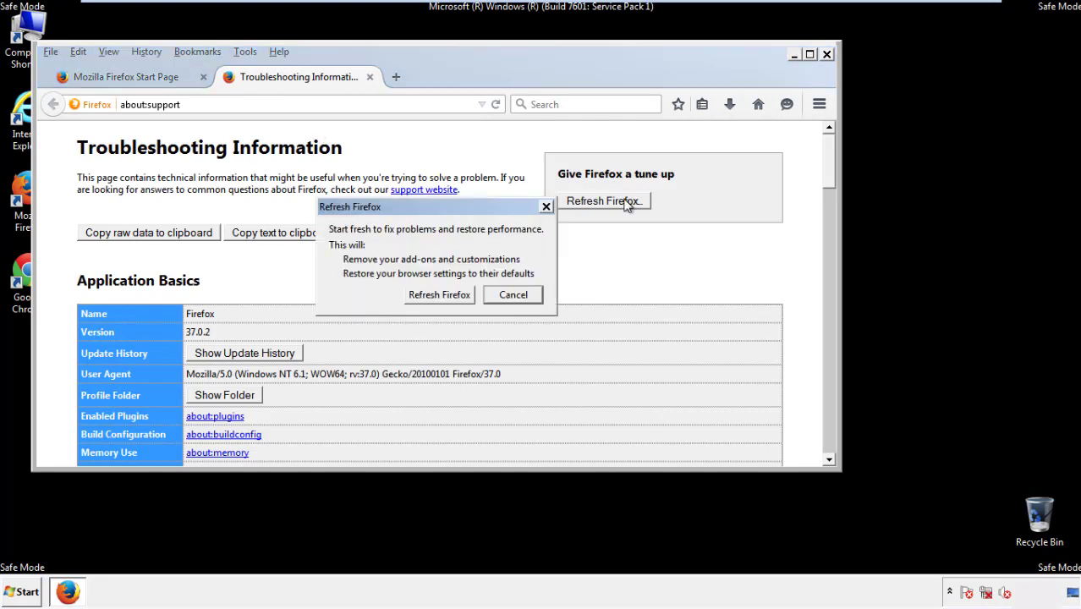
click(439, 294)
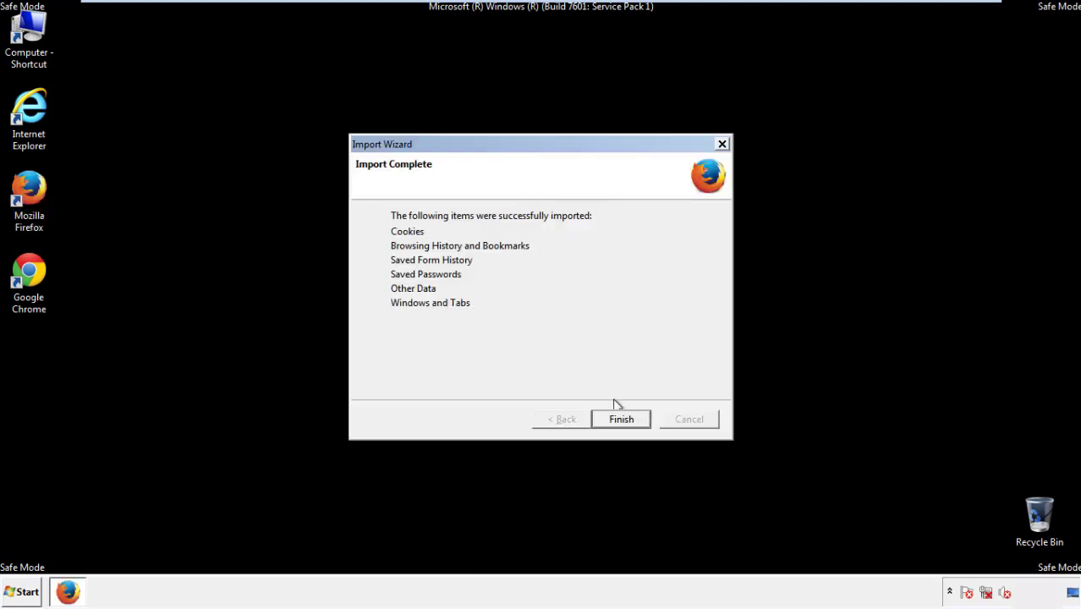
click(622, 420)
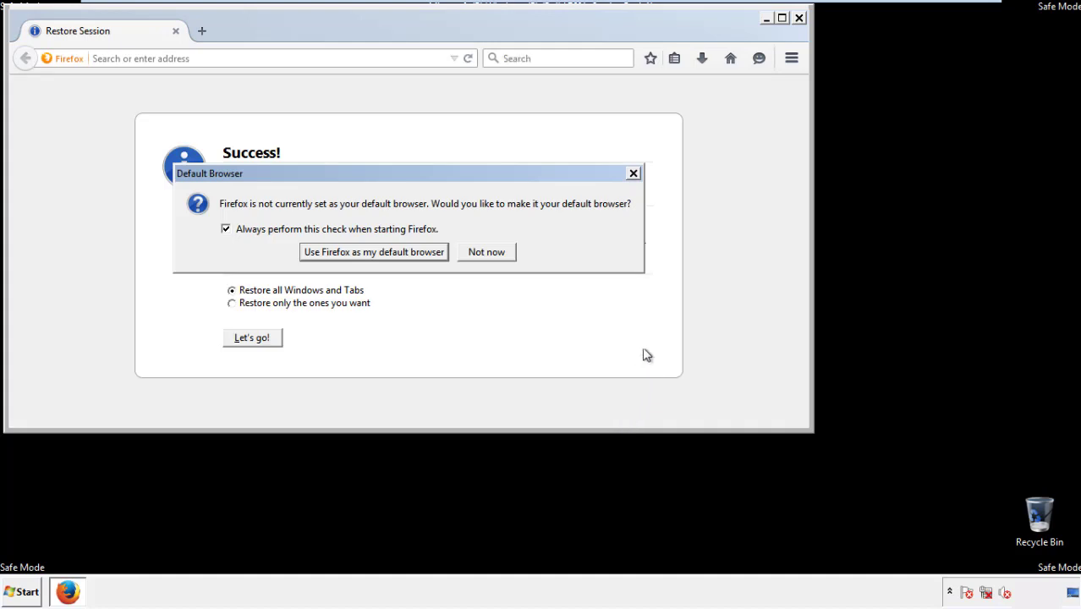
click(488, 254)
click(798, 18)
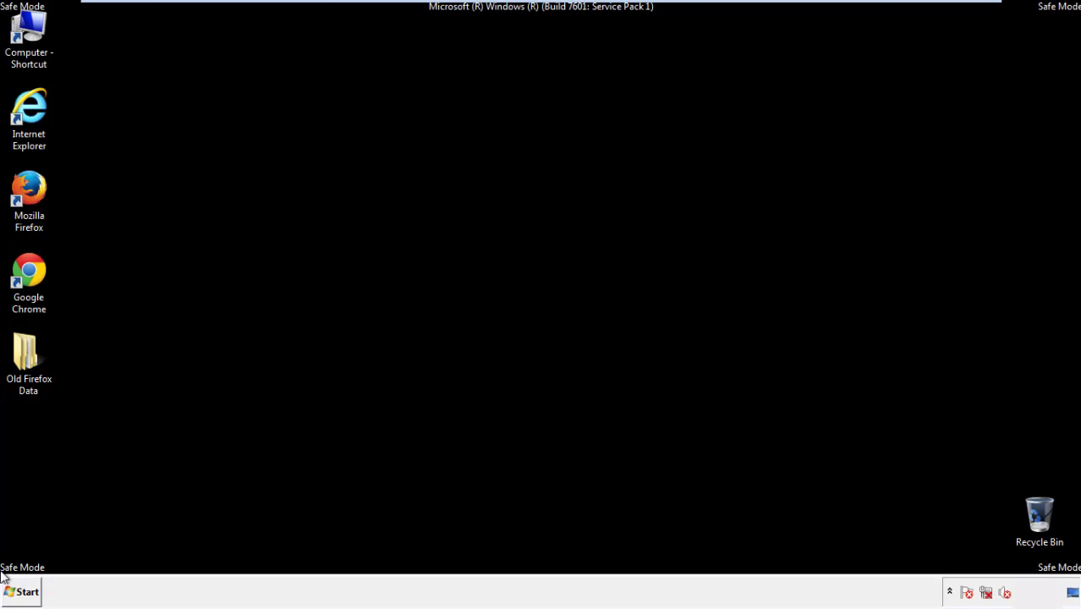
Step: Launch Google Chrome and choose Don't ask again on its default-browser prompt
click(27, 269)
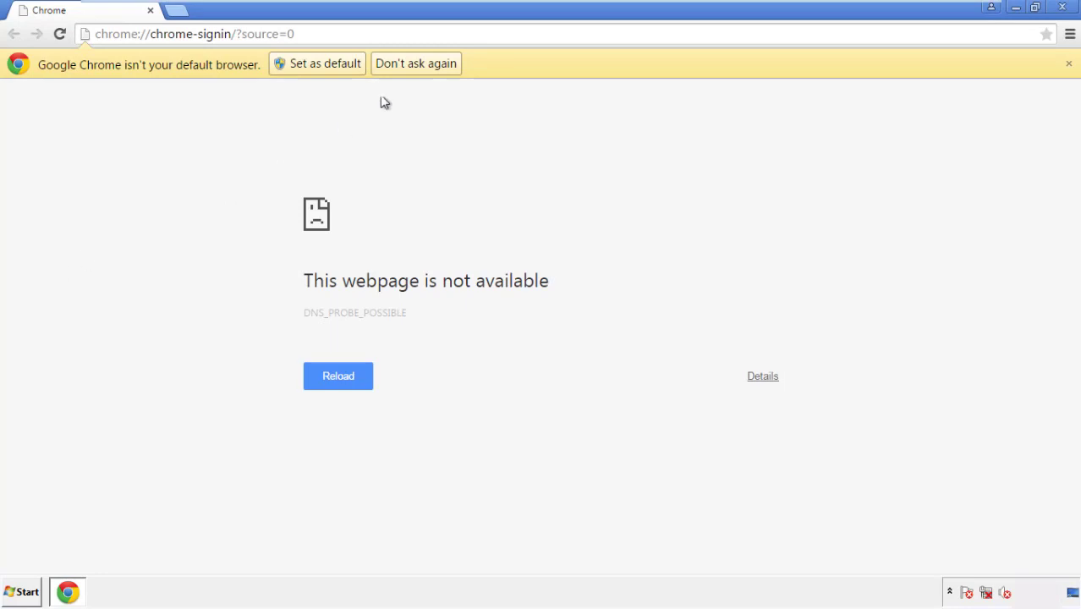
click(416, 63)
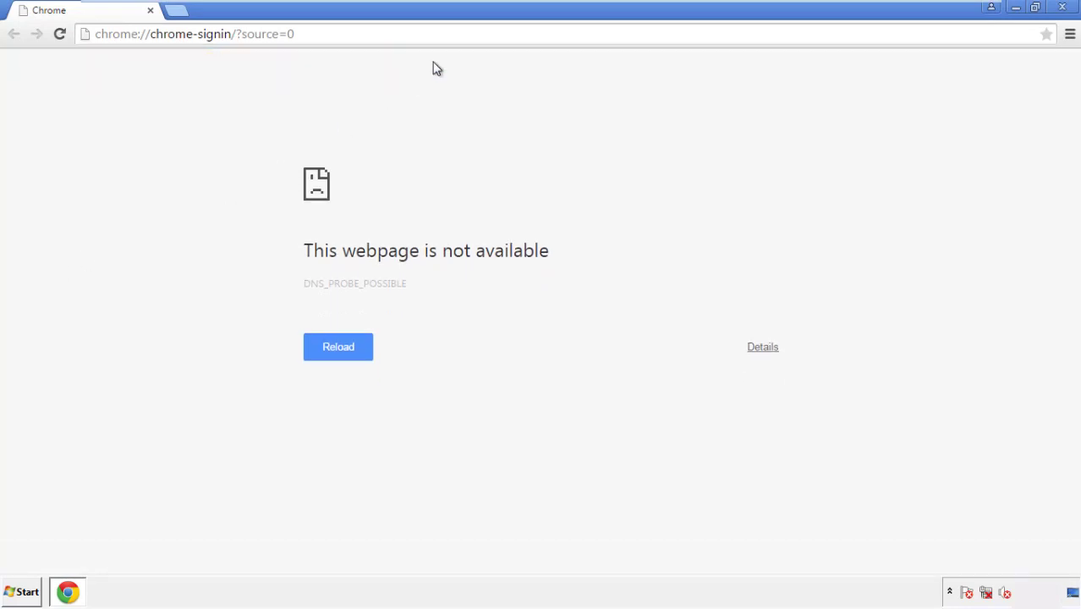
click(1069, 38)
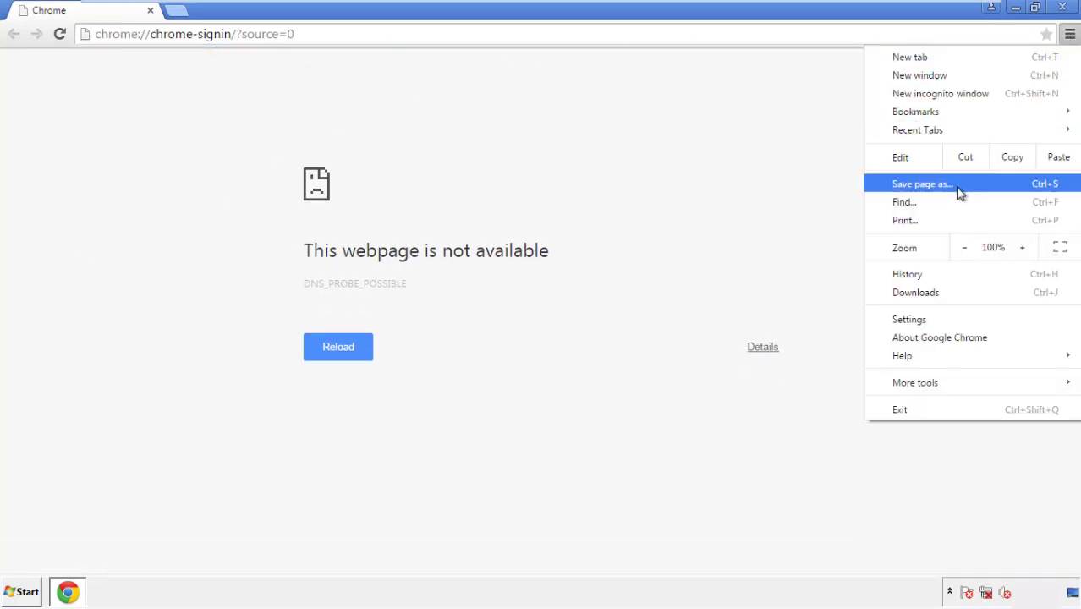
Step: Clear Chrome's browsing data from the beginning of time, including autofill form data
click(913, 320)
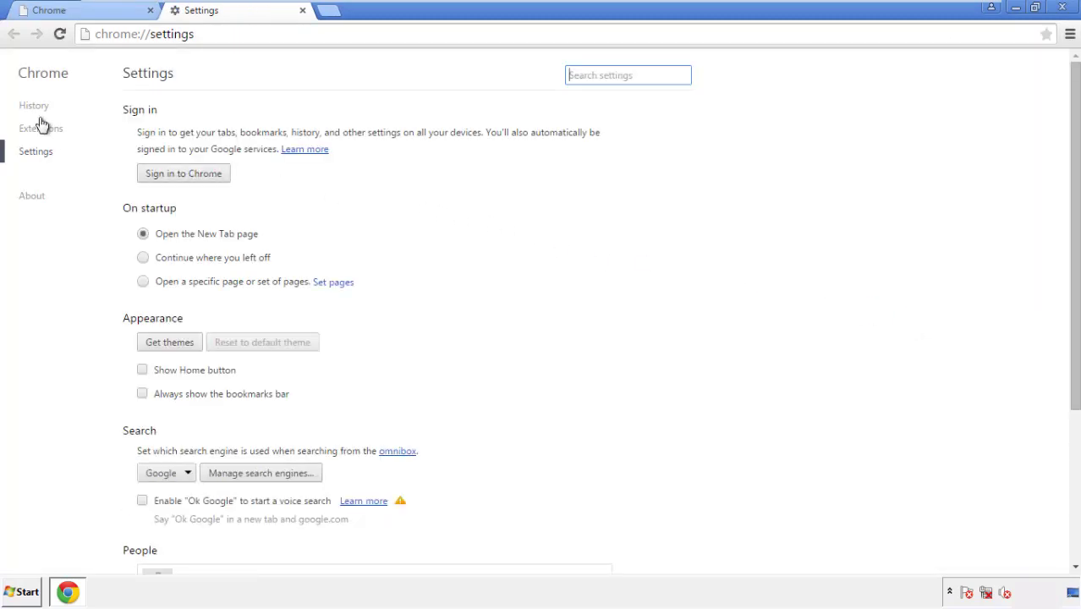
click(39, 109)
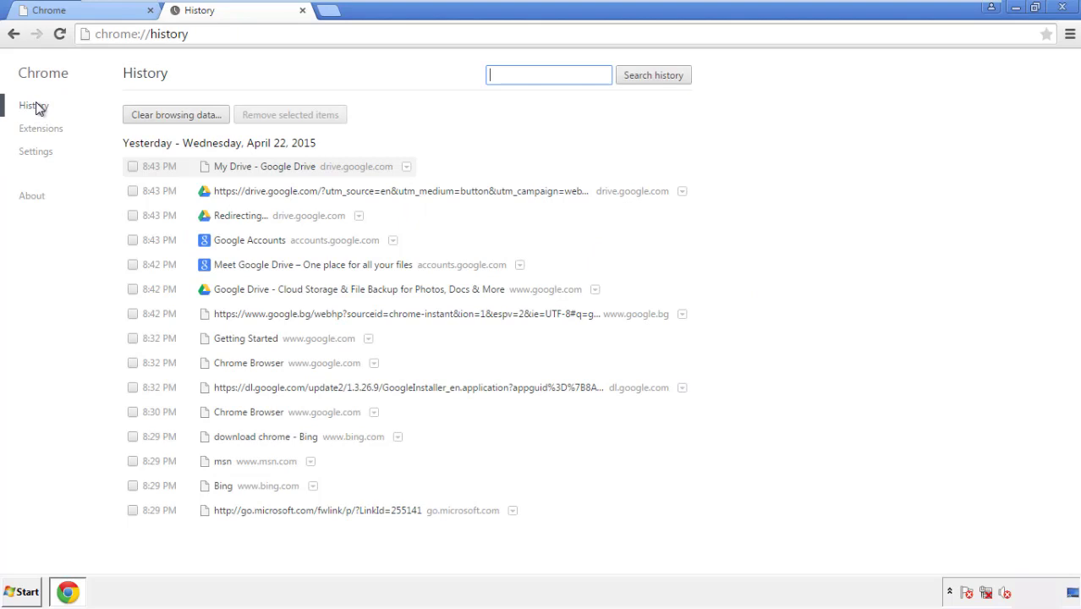
click(162, 116)
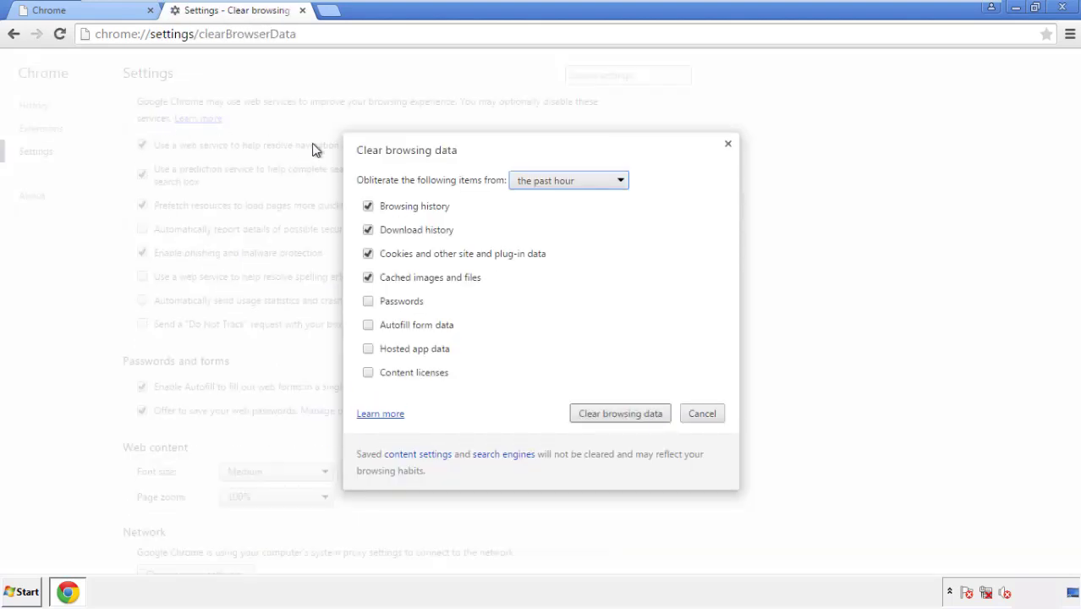
click(544, 183)
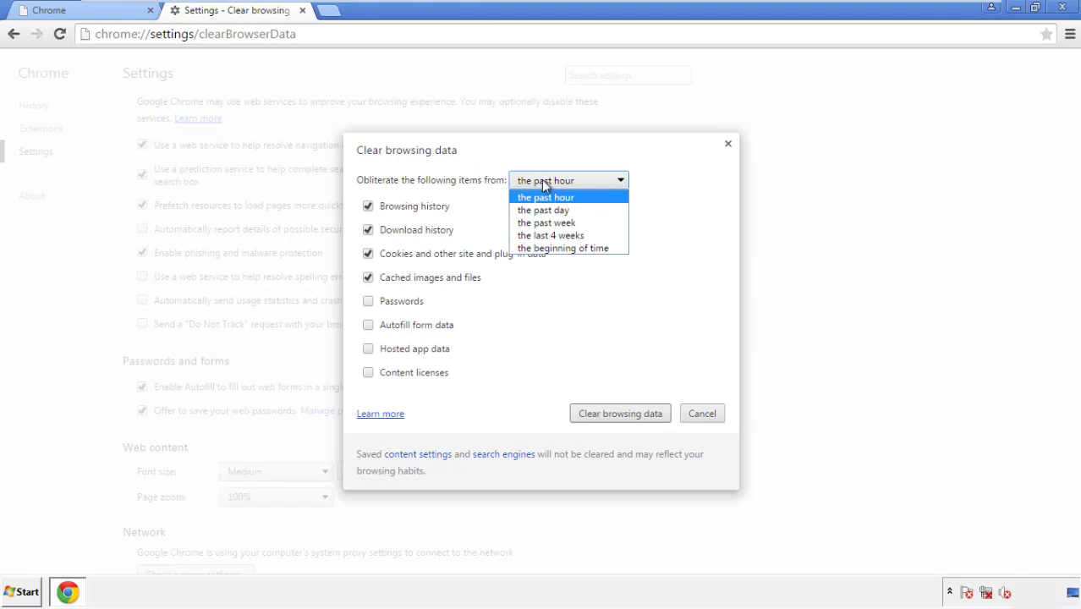
click(542, 249)
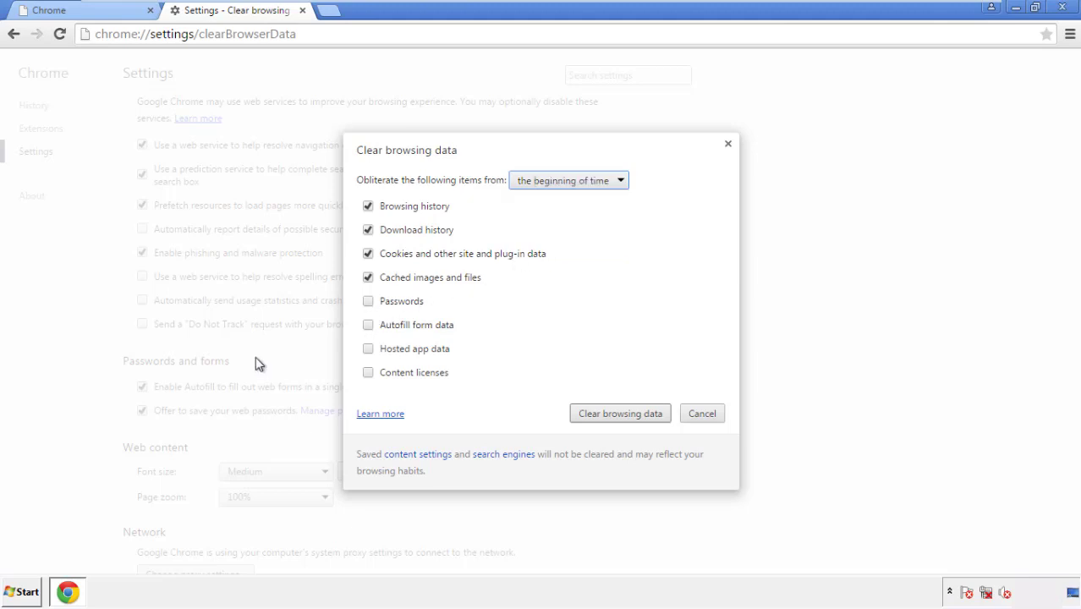
click(369, 326)
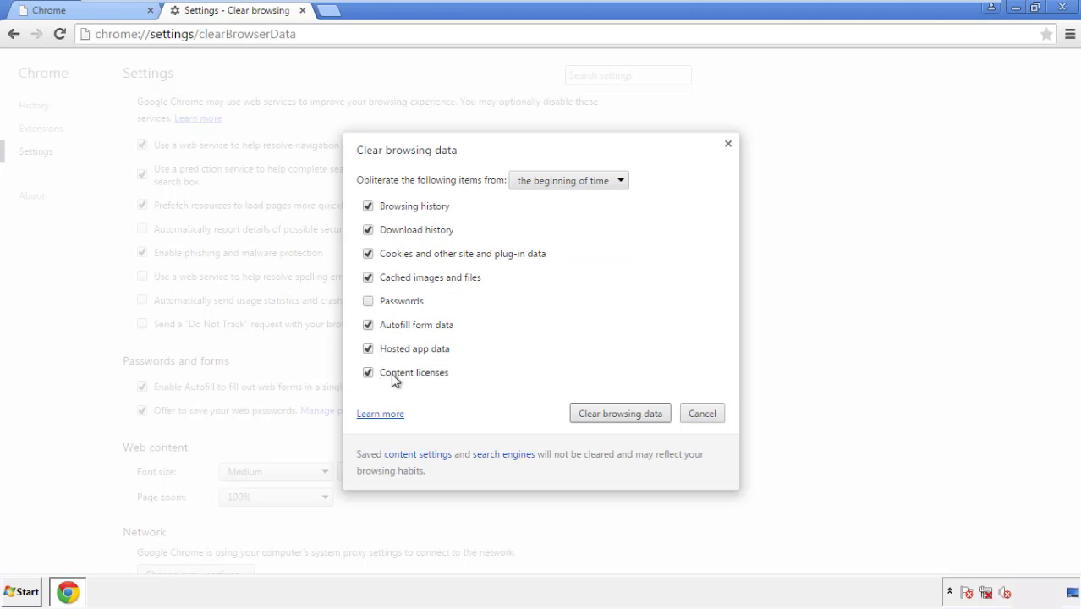
click(606, 416)
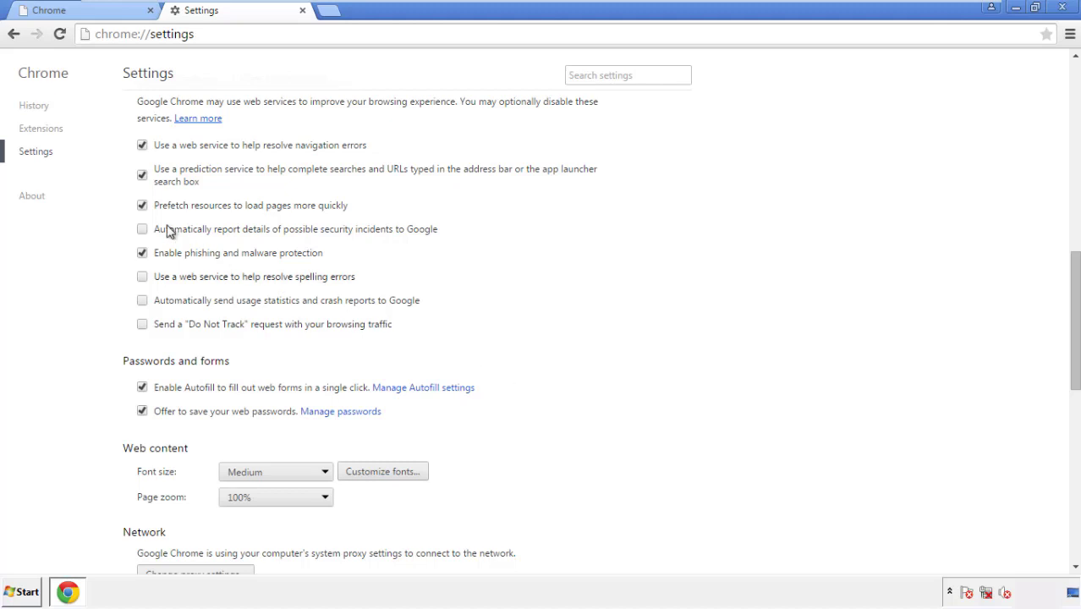
Step: Reset Chrome's settings from the bottom of Settings, confirm, and close the browser
drag(1074, 269, 1073, 453)
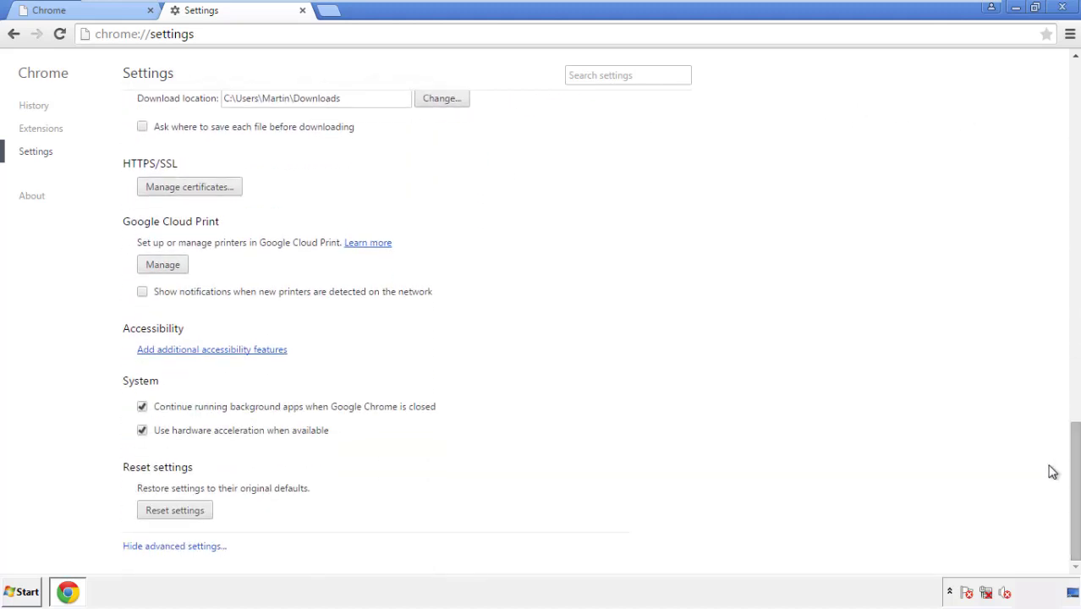
click(173, 511)
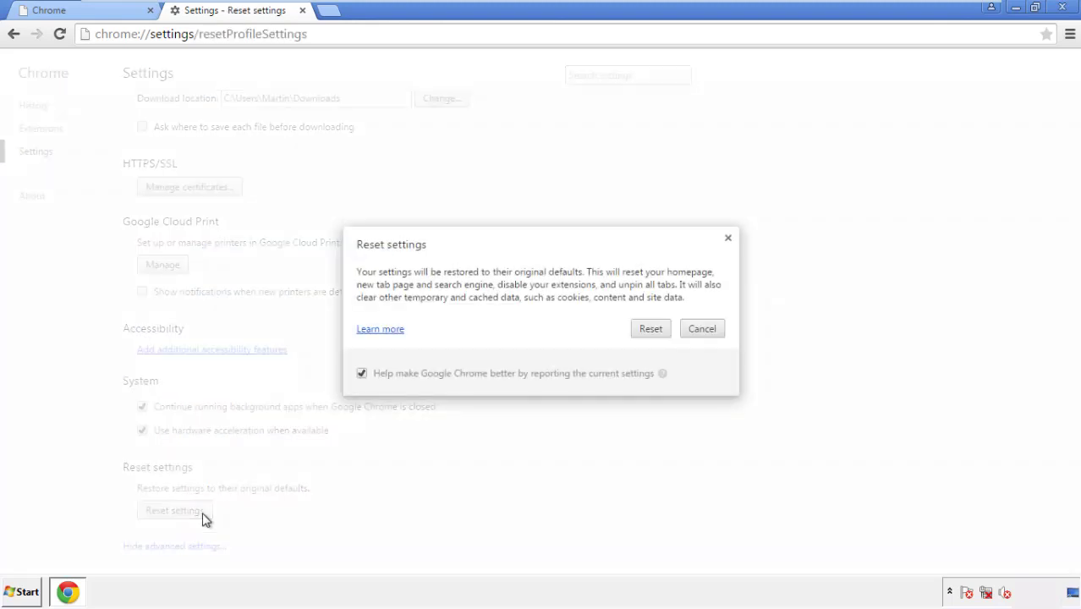
click(650, 329)
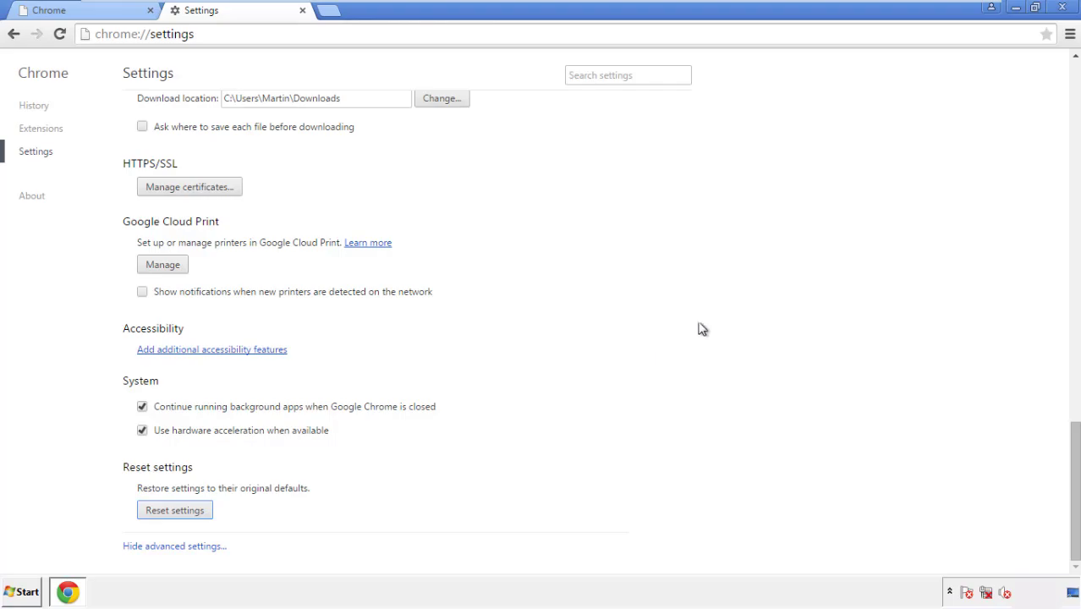
click(1062, 6)
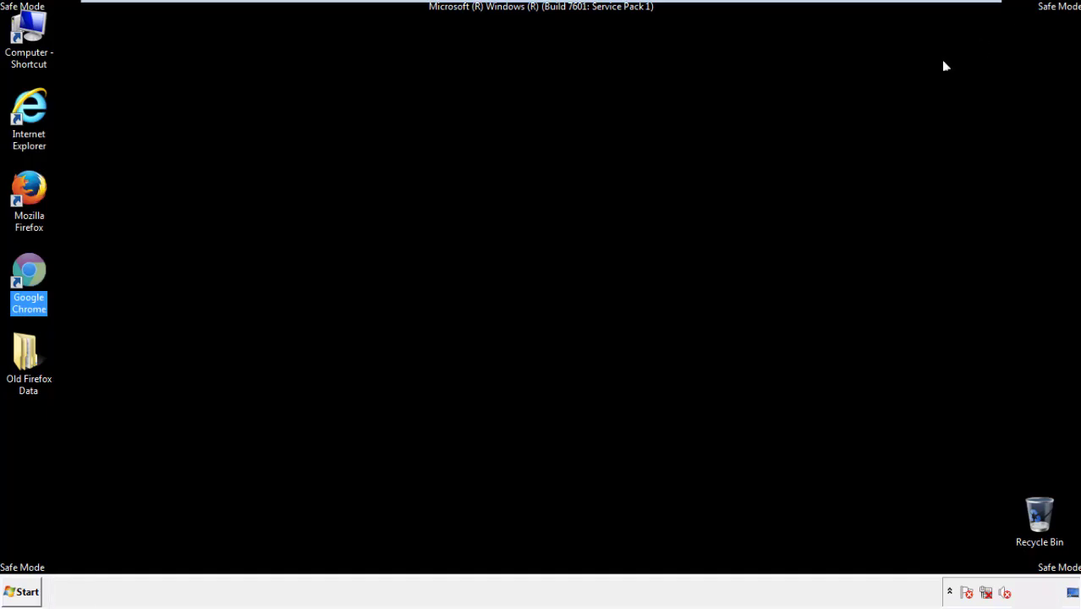
Step: Launch Firefox, remove the Search Mine extension in Add-ons, and close the browser
click(584, 273)
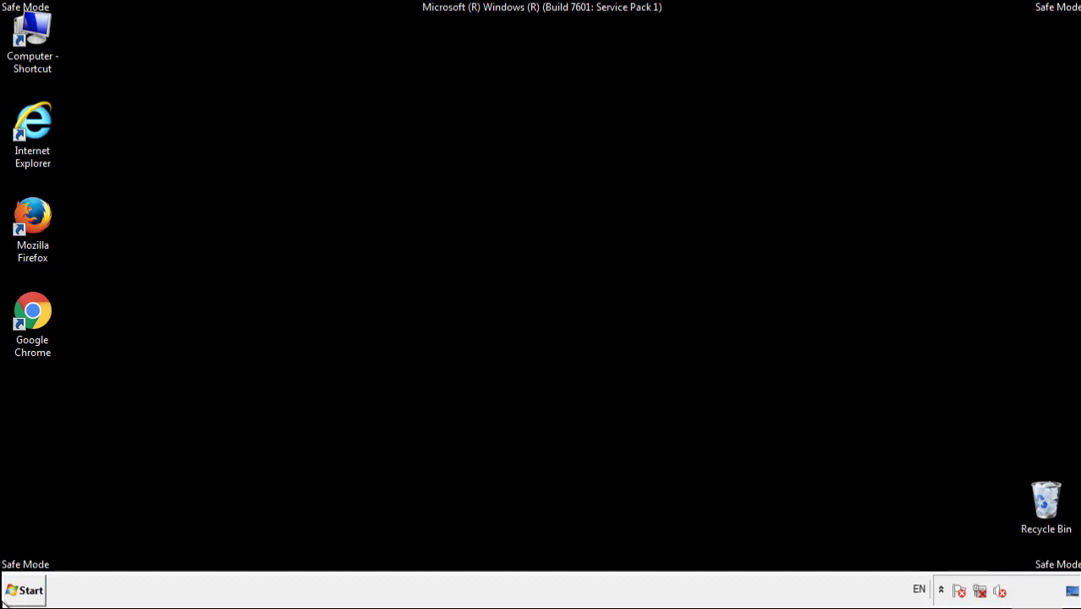
double_click(42, 212)
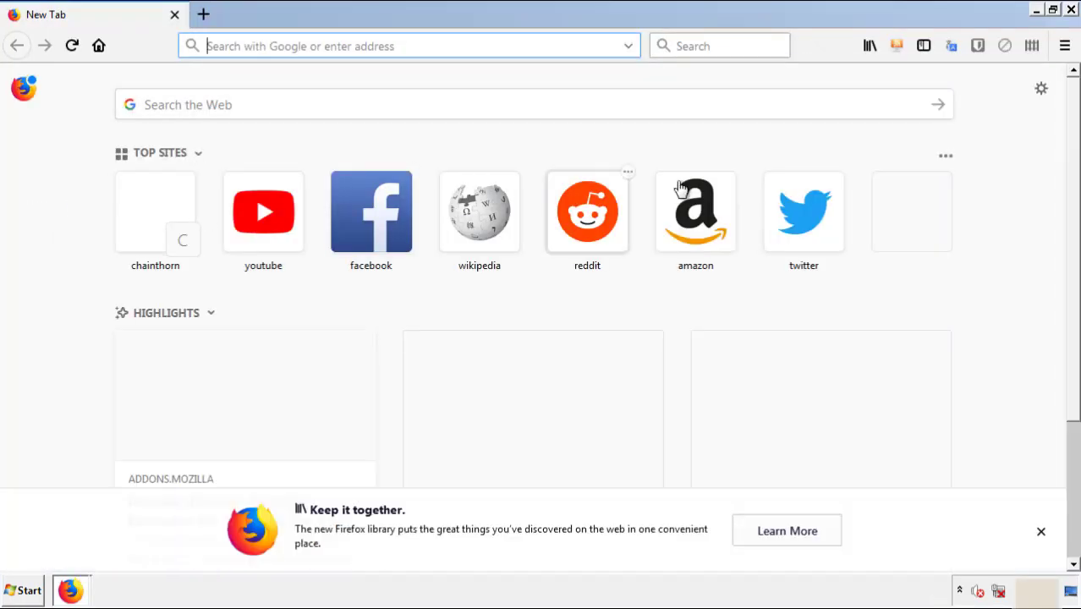
click(1065, 46)
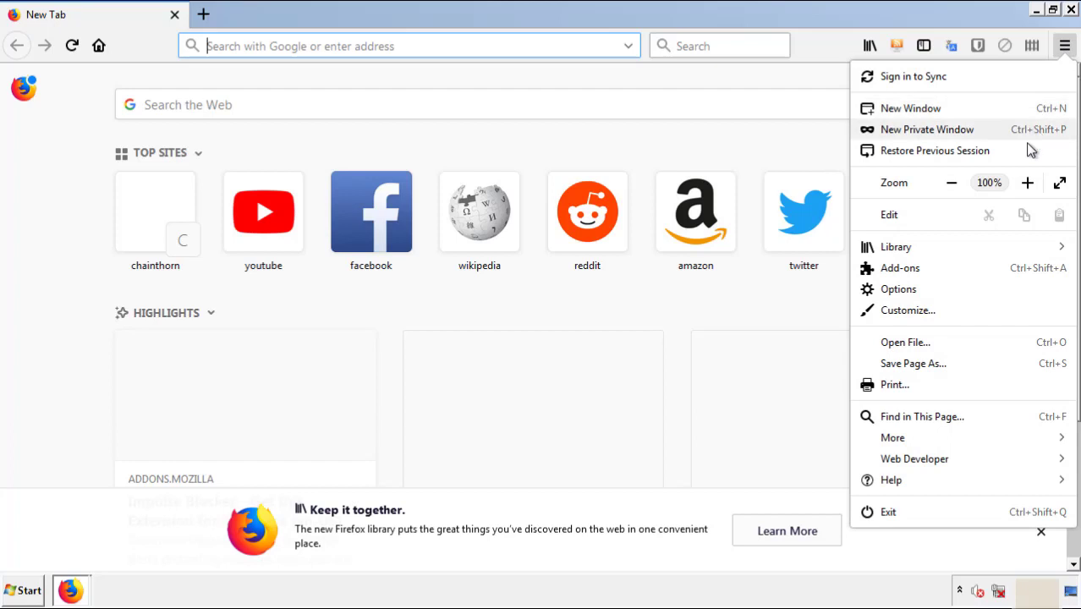
click(1000, 269)
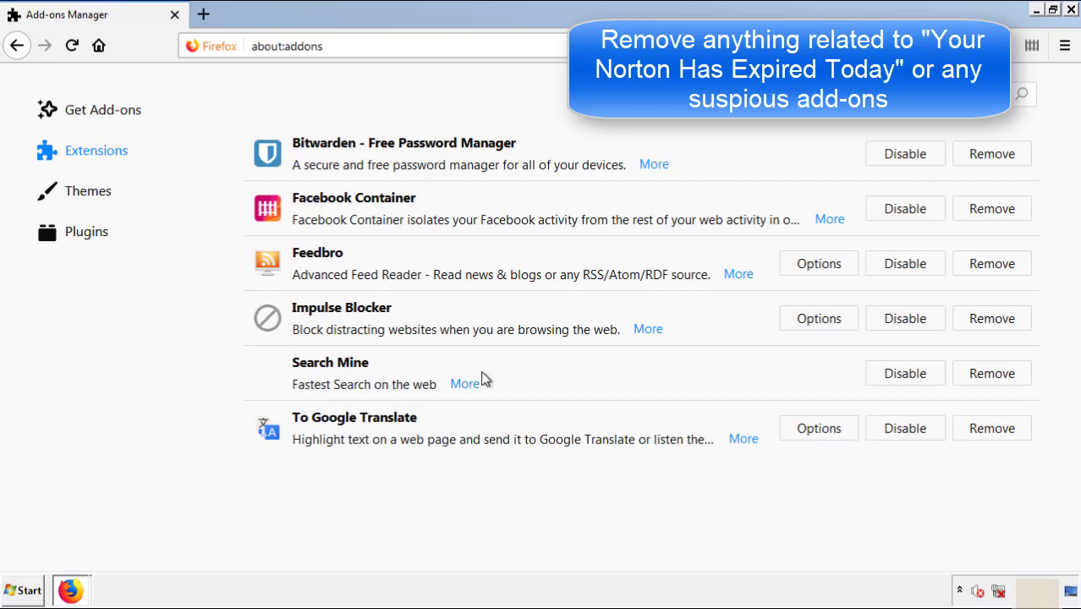
click(988, 381)
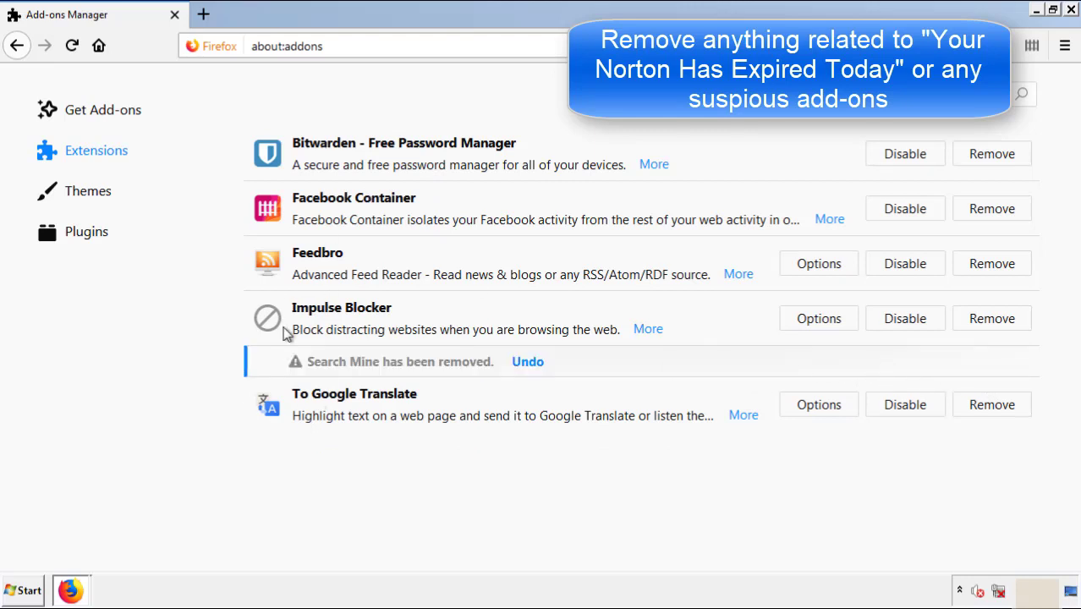
click(1071, 10)
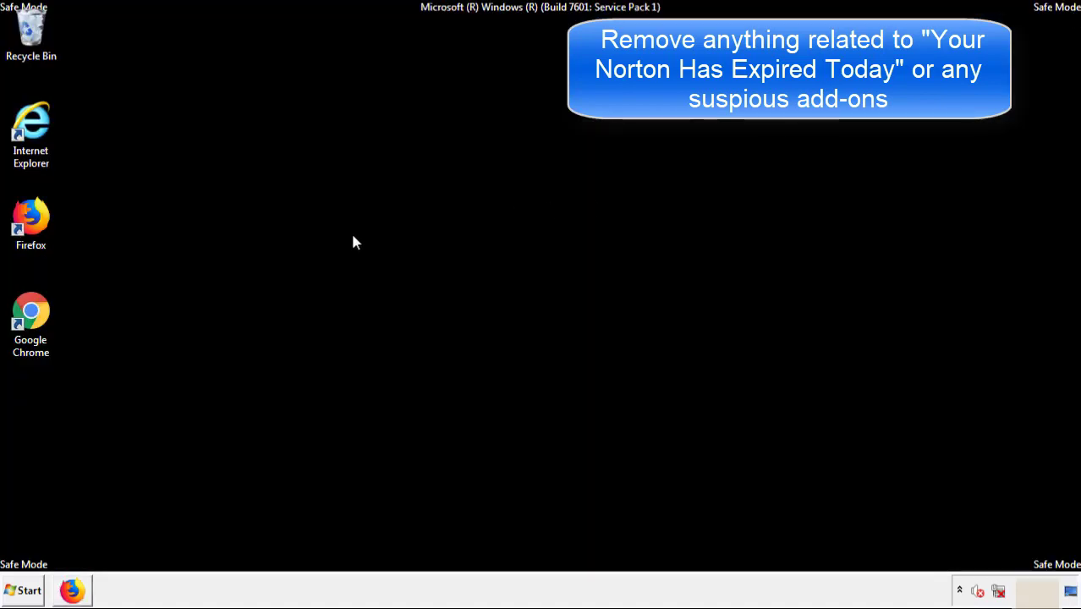
Step: Remove the Search Mine extension from Chrome's Extensions page and close Chrome
double_click(30, 326)
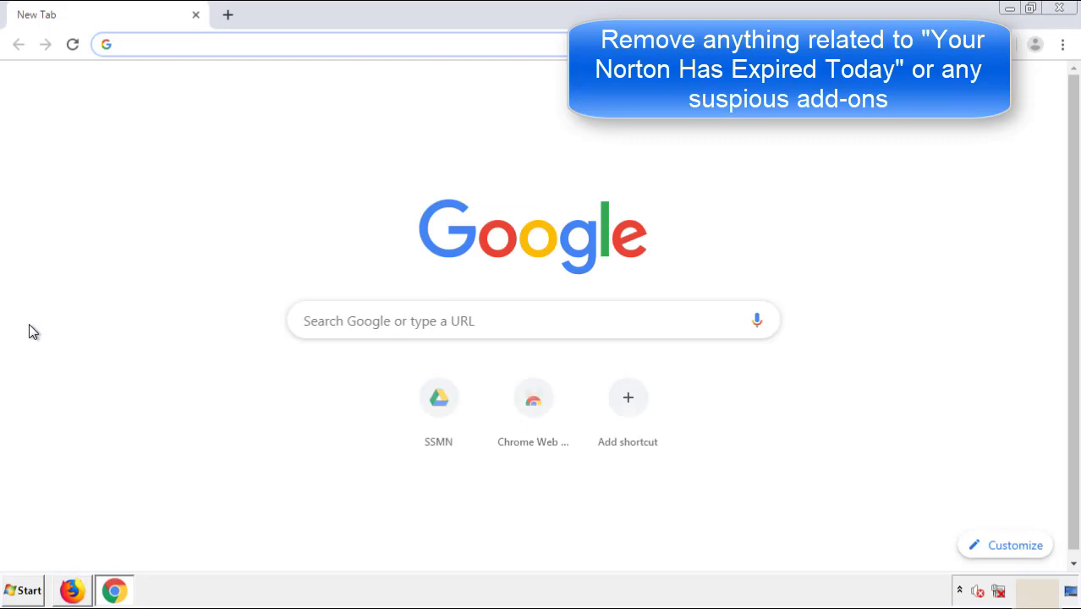
click(1062, 44)
mouse_move(970, 296)
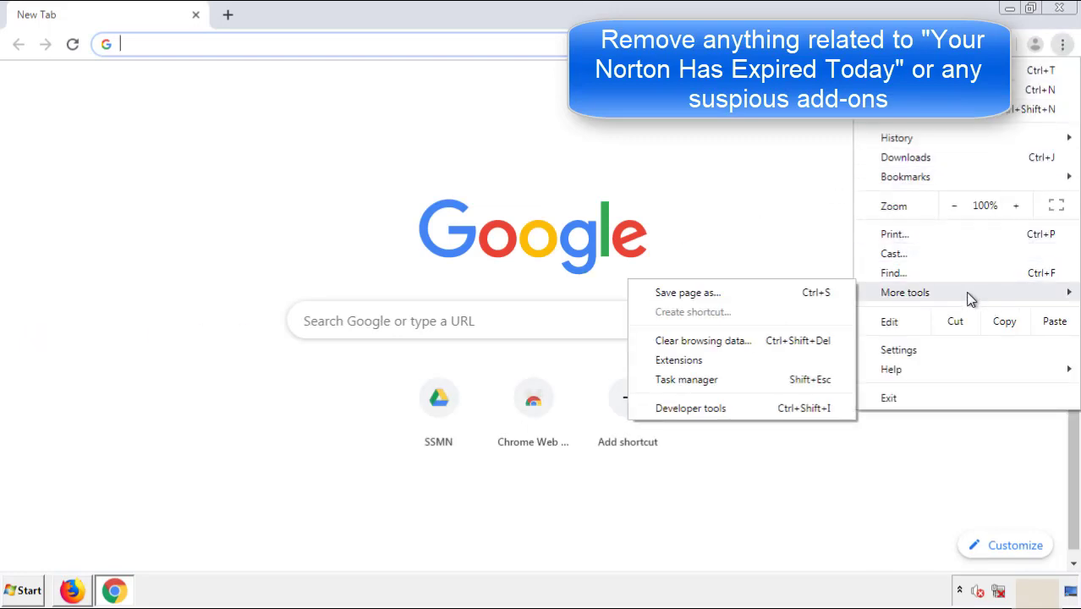
click(687, 359)
scroll(254, 241, down, 10)
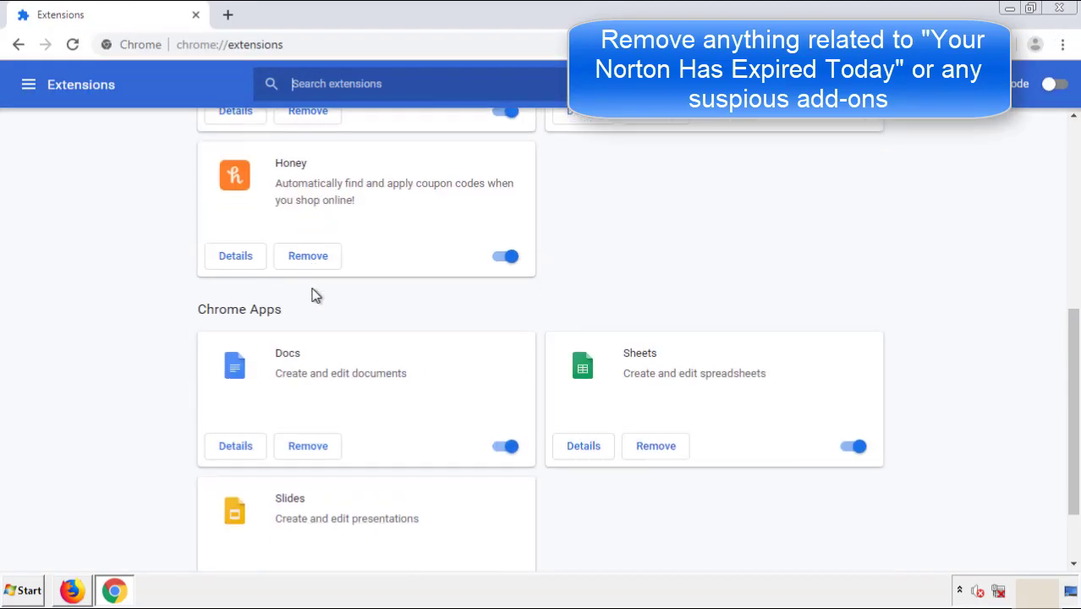
scroll(410, 309, up, 10)
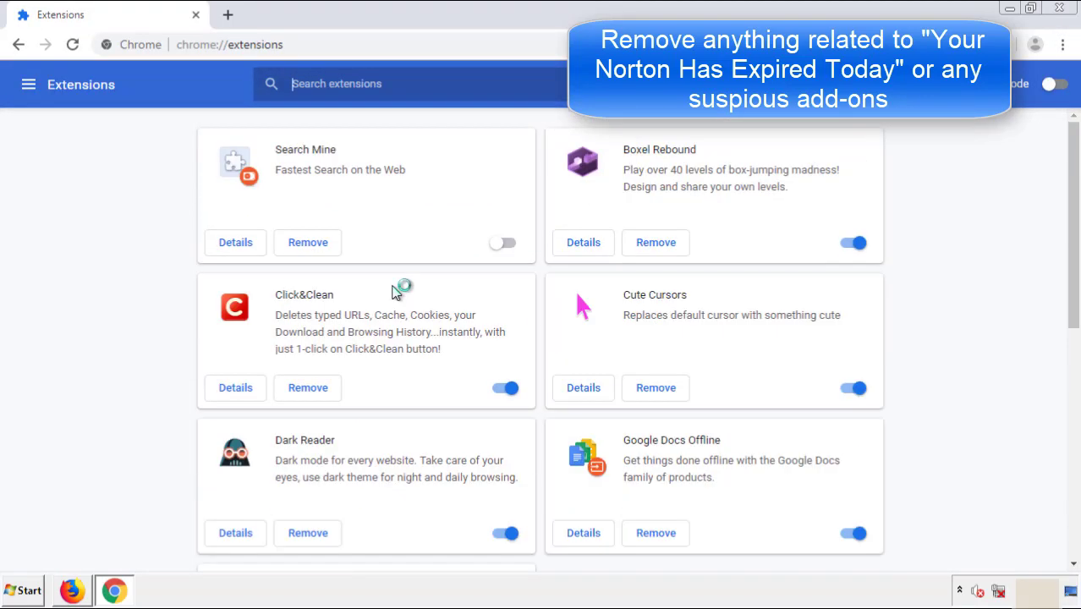
click(305, 247)
click(604, 148)
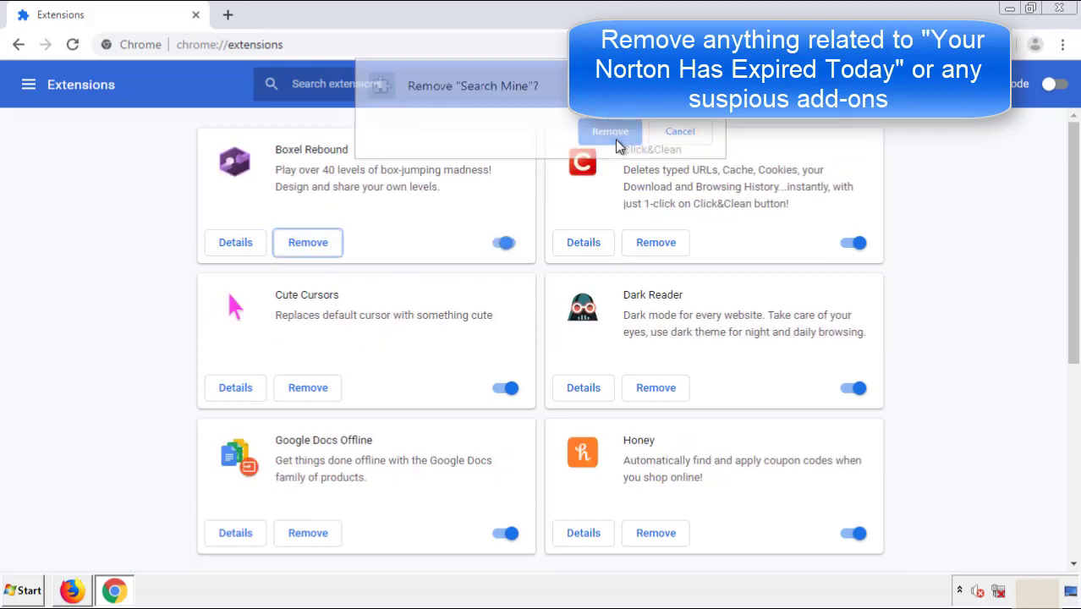
click(1068, 13)
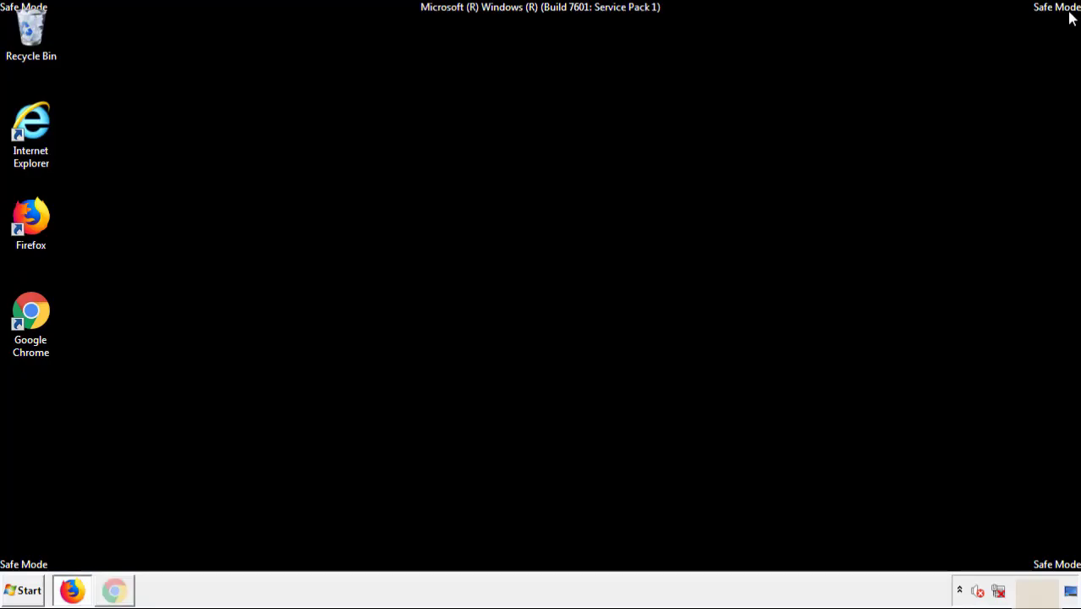
Step: Restart the computer from the Start menu
click(28, 592)
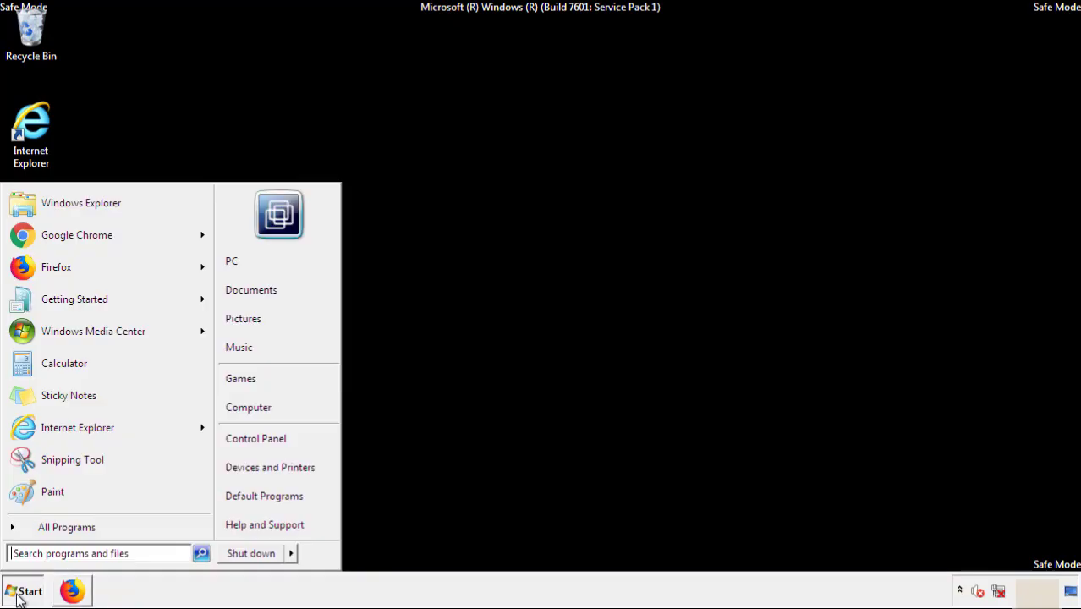
mouse_move(291, 556)
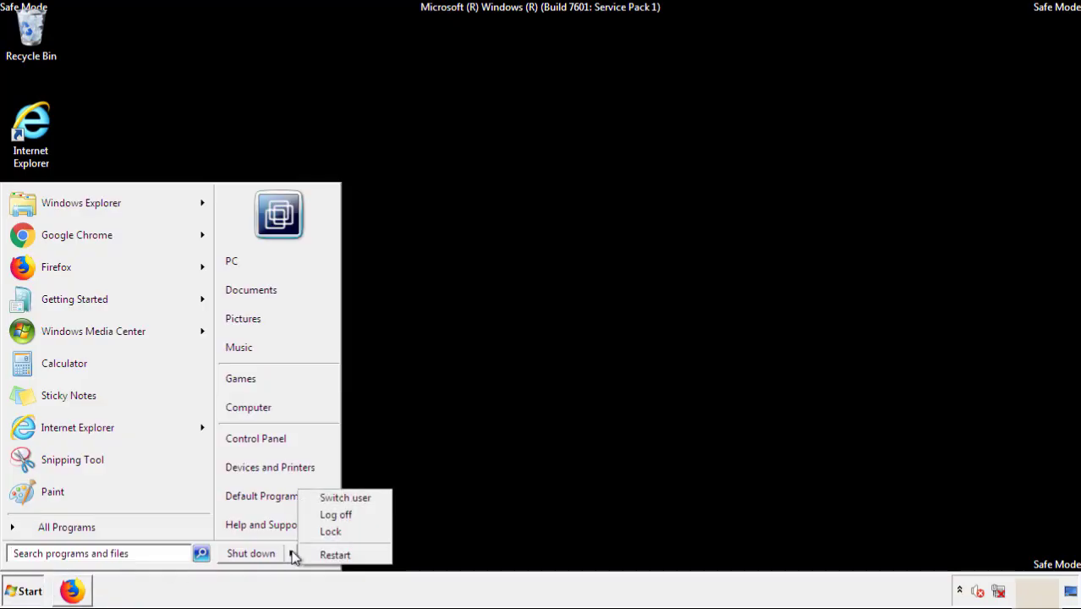
click(336, 557)
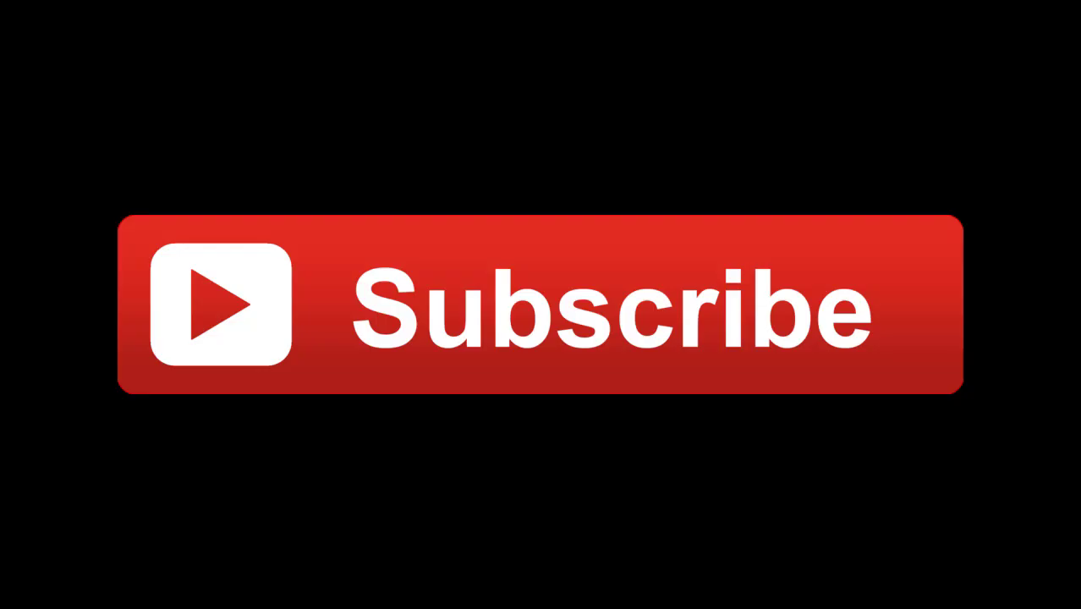